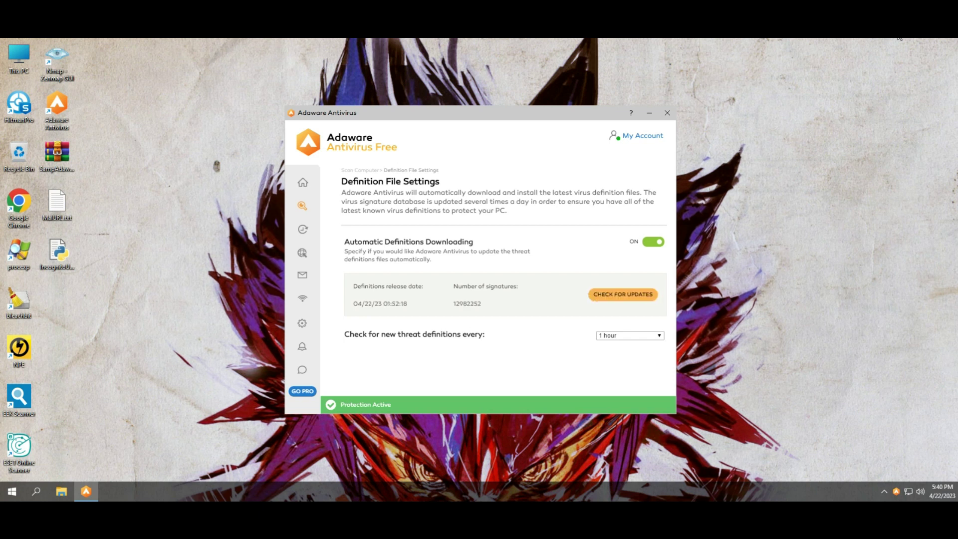
Step: Go back to Protection Summary, then on to the computer scan settings page
click(304, 184)
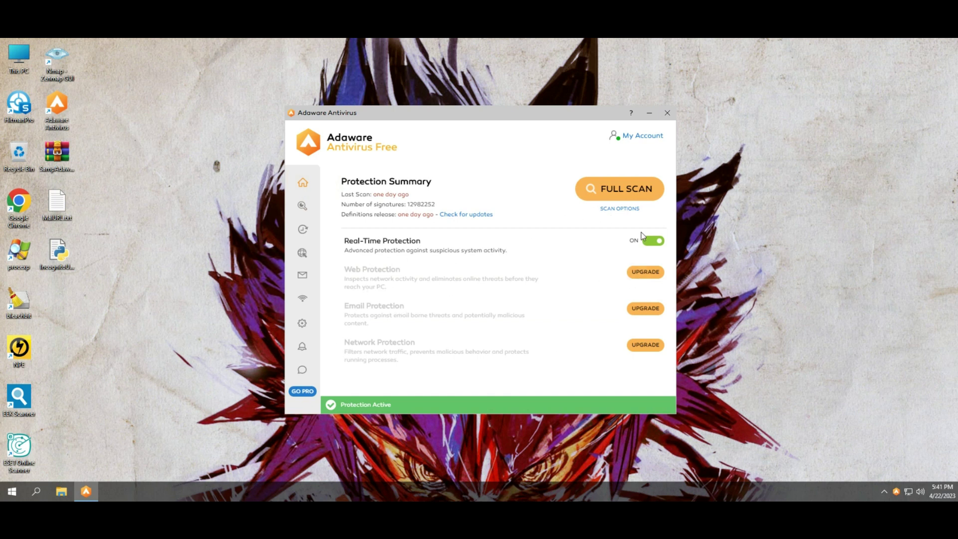
click(303, 206)
Step: Open Real-Time Protection's advanced settings, leaving Quarantine as the default detection action
scroll(574, 237, down, 4)
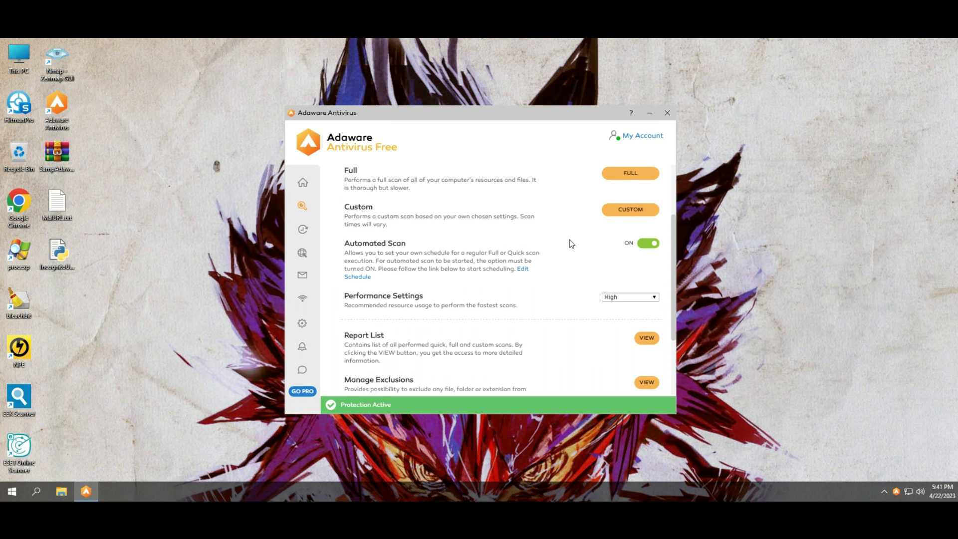
click(302, 229)
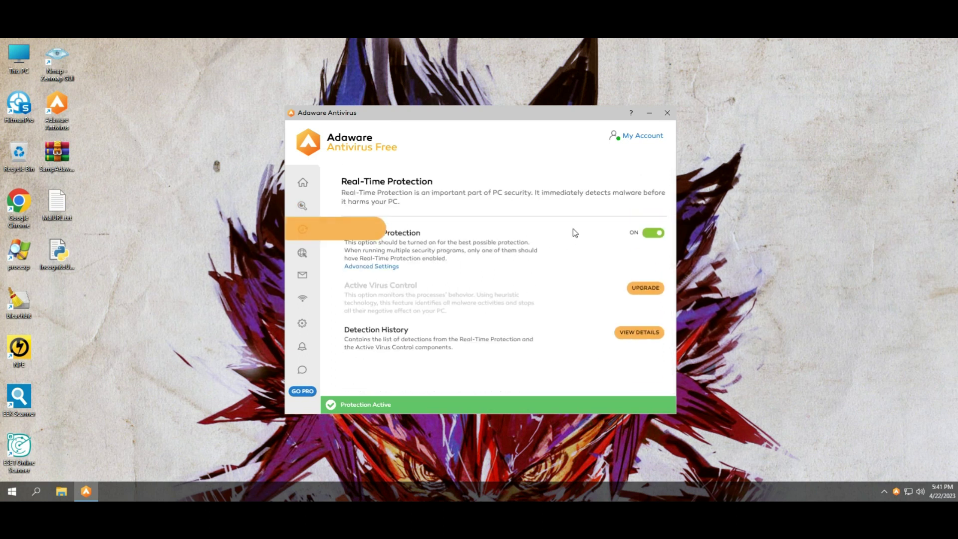
click(371, 268)
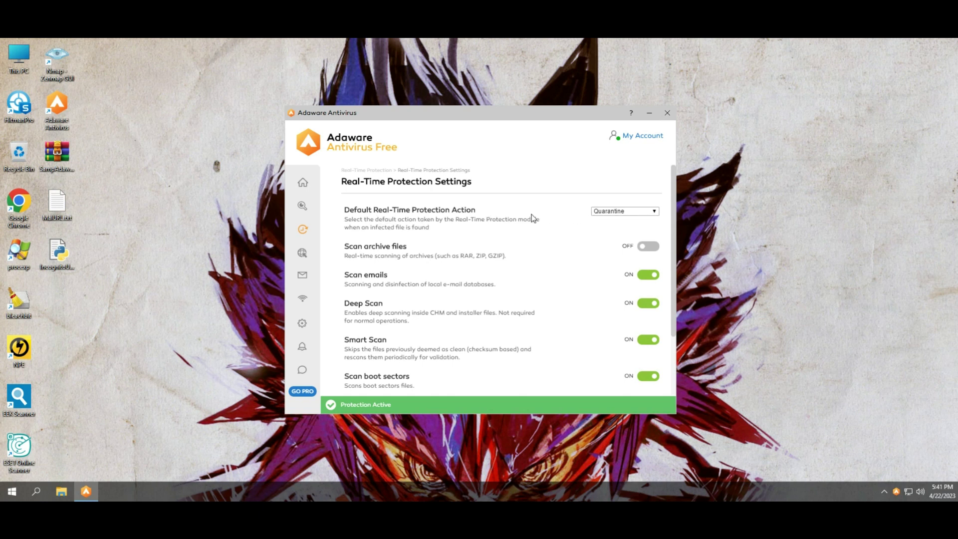
click(616, 211)
click(556, 211)
scroll(517, 320, down, 3)
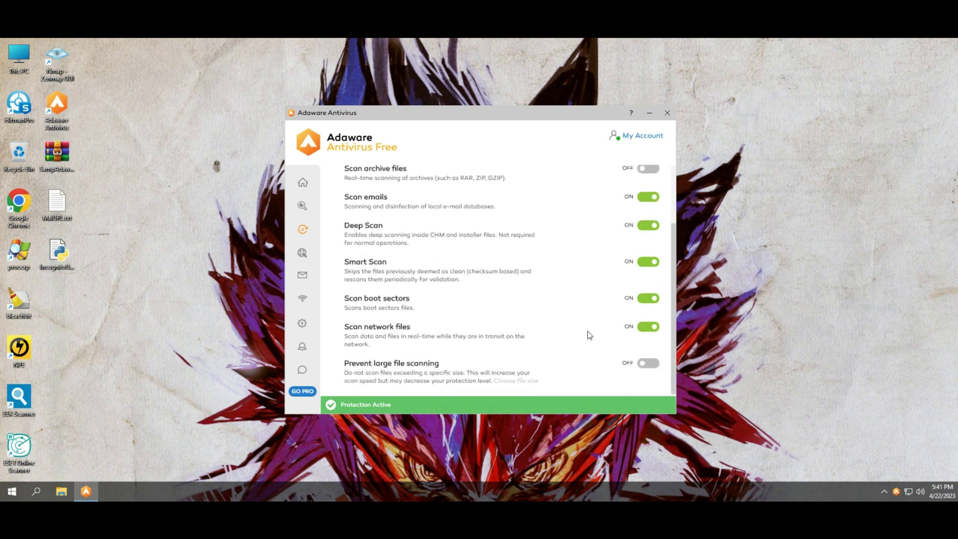
scroll(514, 370, up, 3)
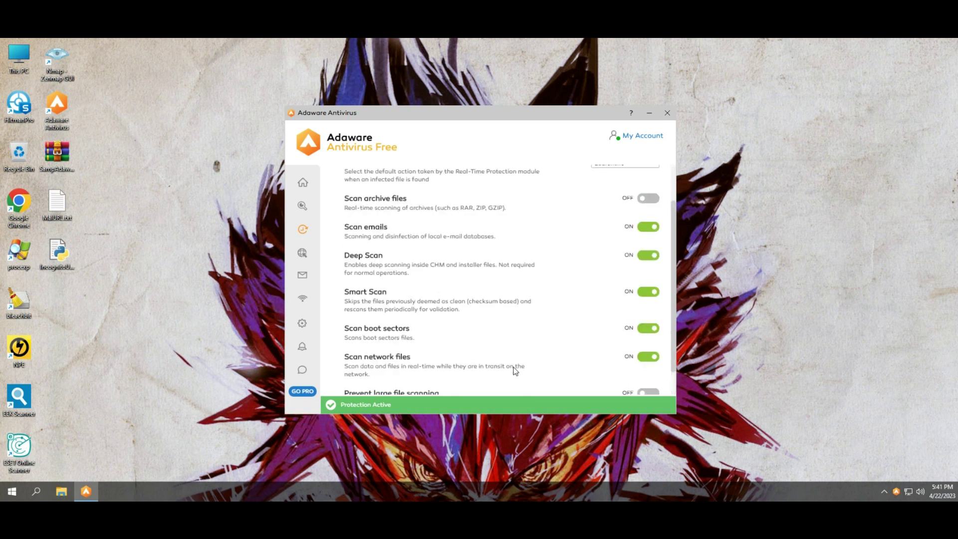
Step: Browse the Web, Email and Network protection pages
click(302, 253)
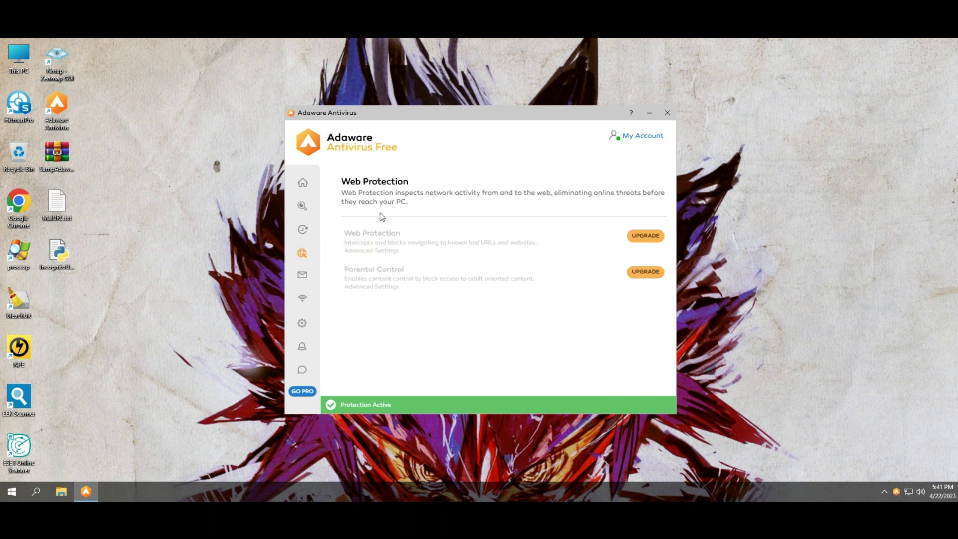
click(305, 275)
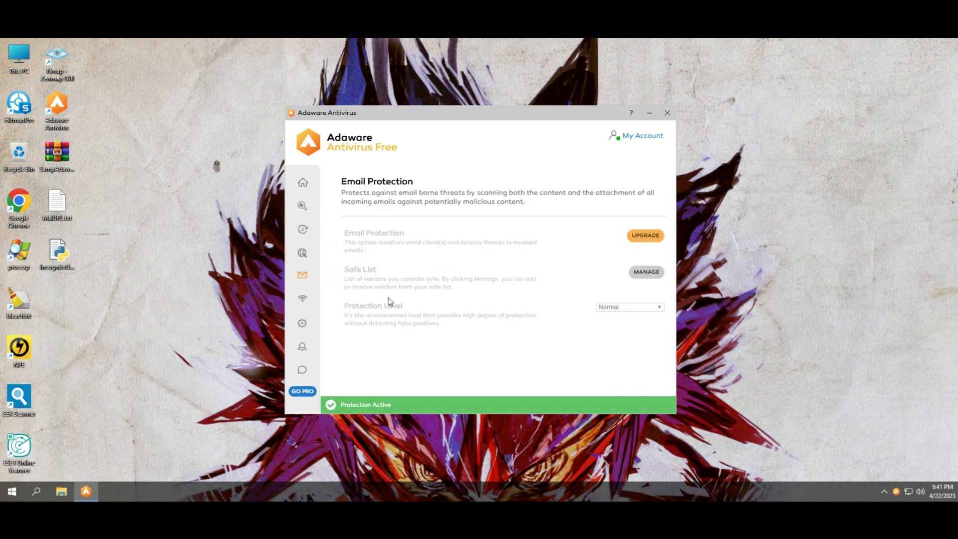
click(303, 298)
Step: Look through the app management settings, cancelling the security PIN setup
click(302, 323)
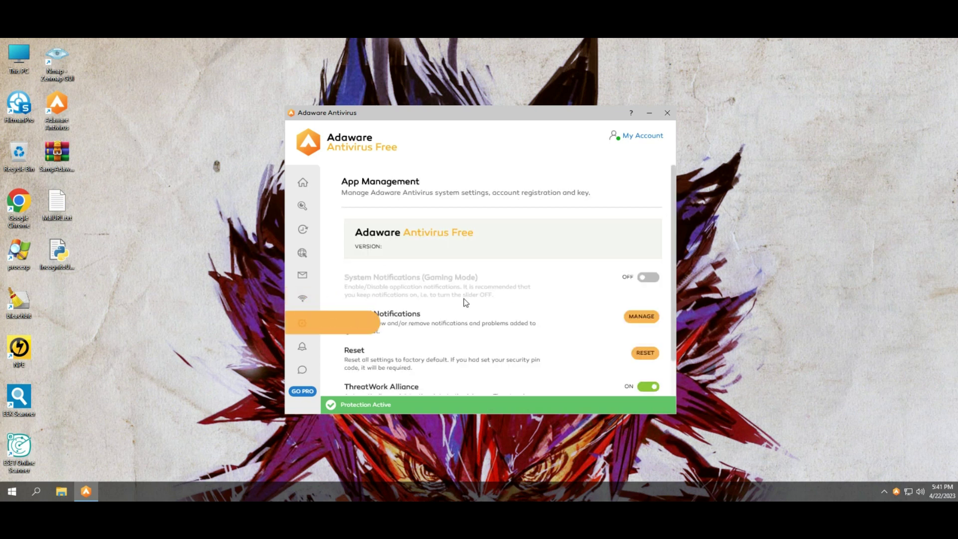
click(652, 224)
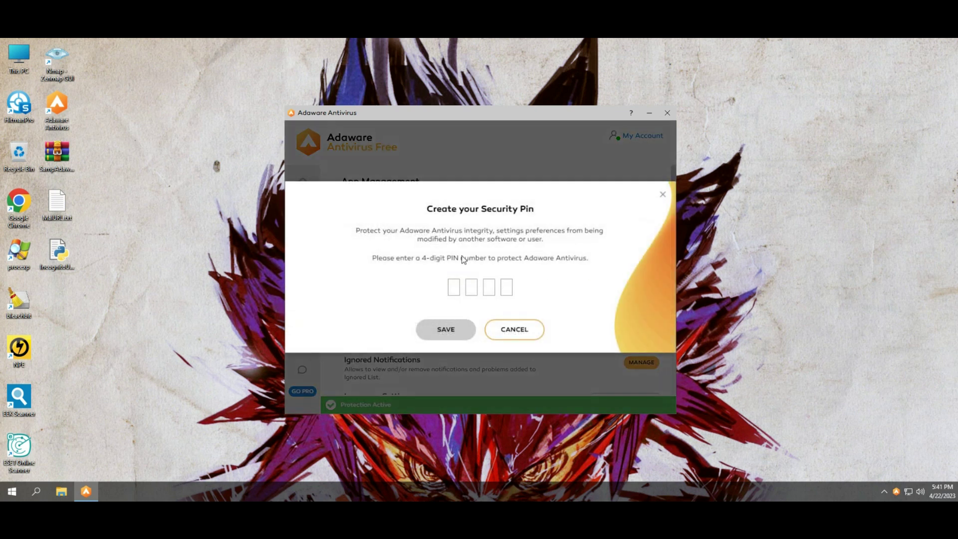
click(514, 329)
scroll(541, 297, down, 3)
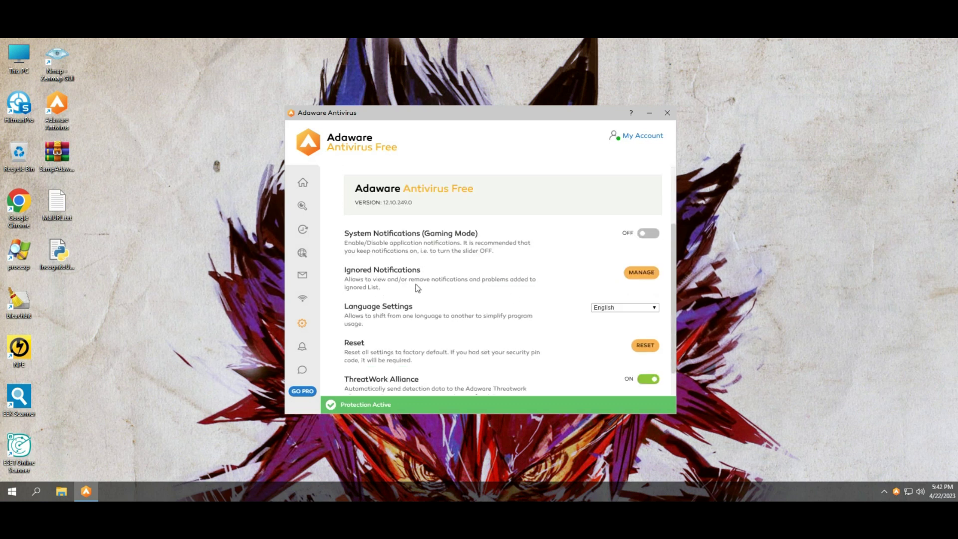
scroll(420, 288, down, 1)
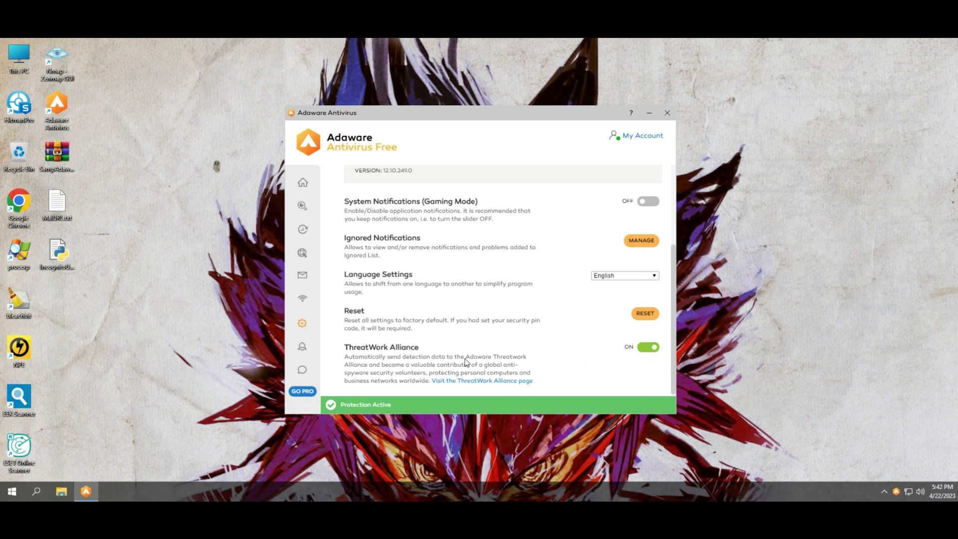
Step: View the Notification and Help centers, then return to Protection Summary
click(305, 347)
click(339, 360)
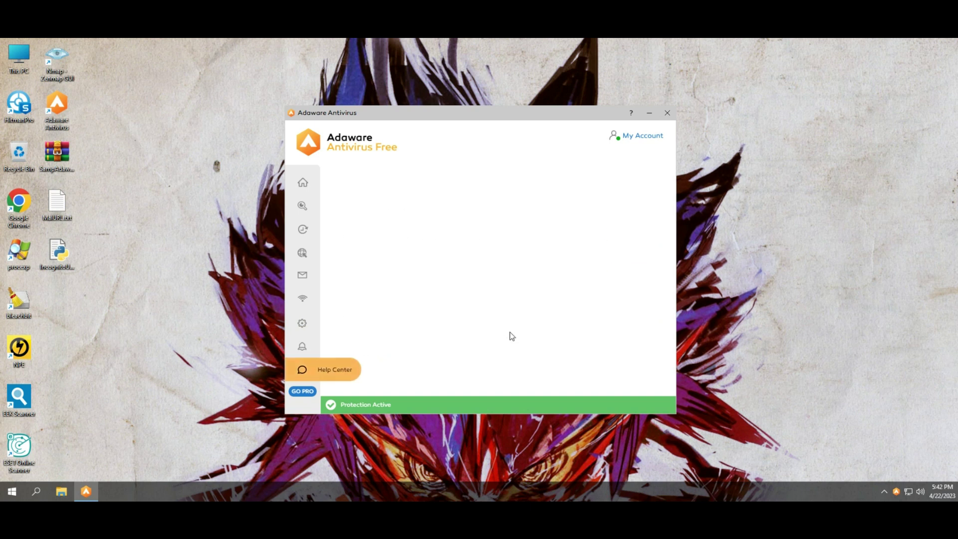
click(304, 183)
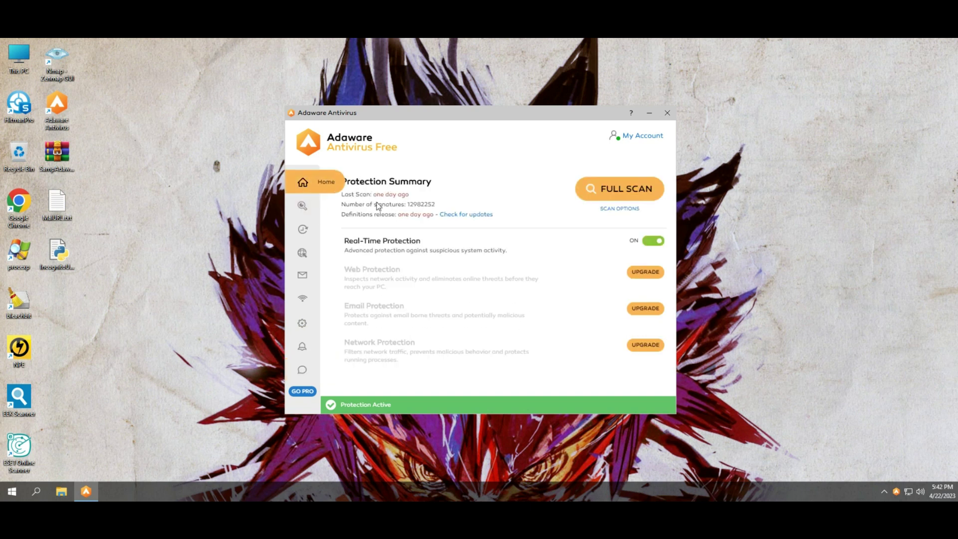
Step: Close Adaware, then turn on Gaming Mode and stop the Adaware service from the tray
click(668, 114)
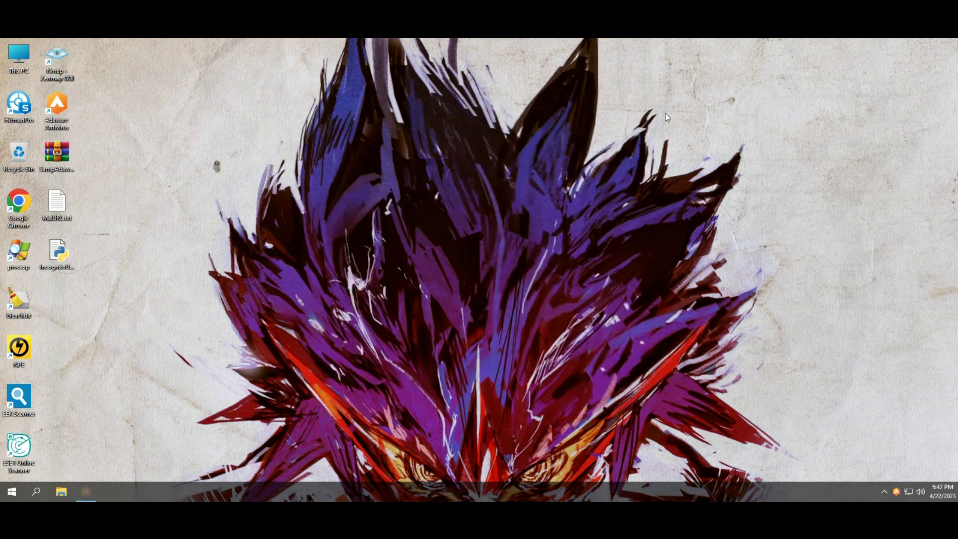
right_click(897, 492)
click(900, 444)
right_click(897, 493)
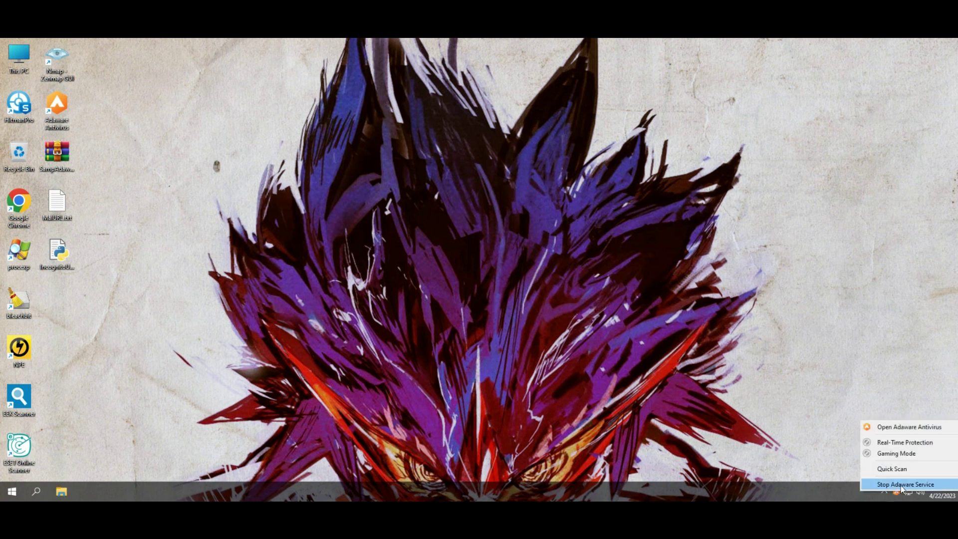
click(901, 485)
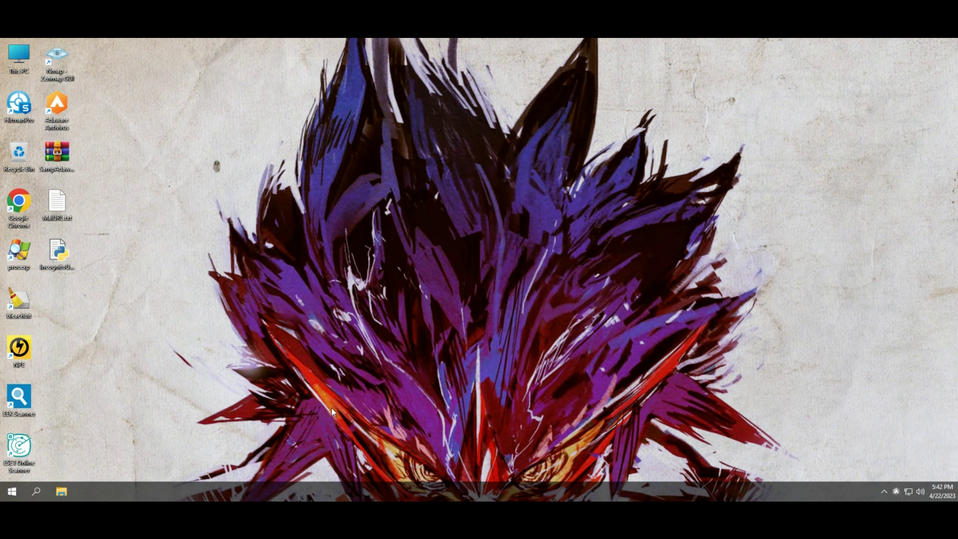
Step: Extract SampAdwareTest.rar onto the desktop and place the new folder among the icons
right_click(55, 163)
click(98, 201)
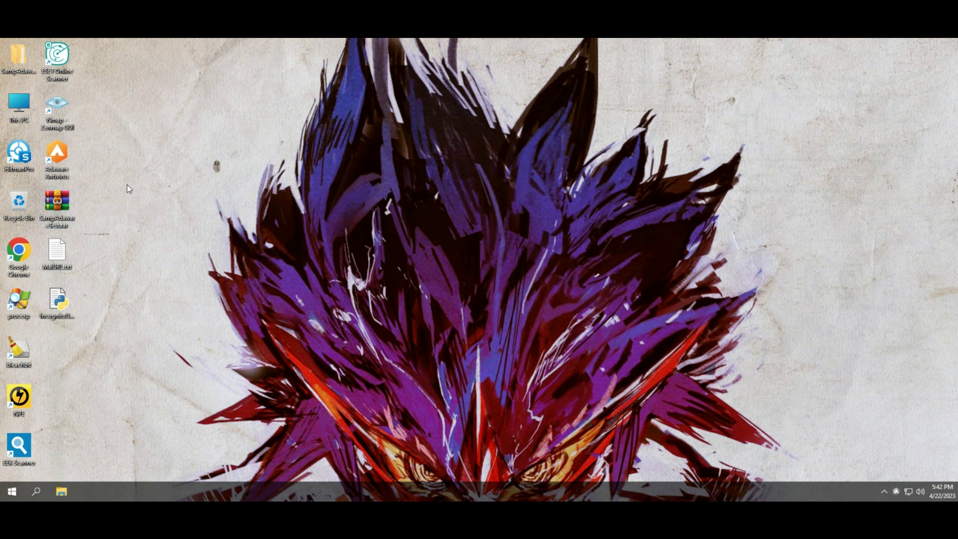
drag(19, 56, 51, 330)
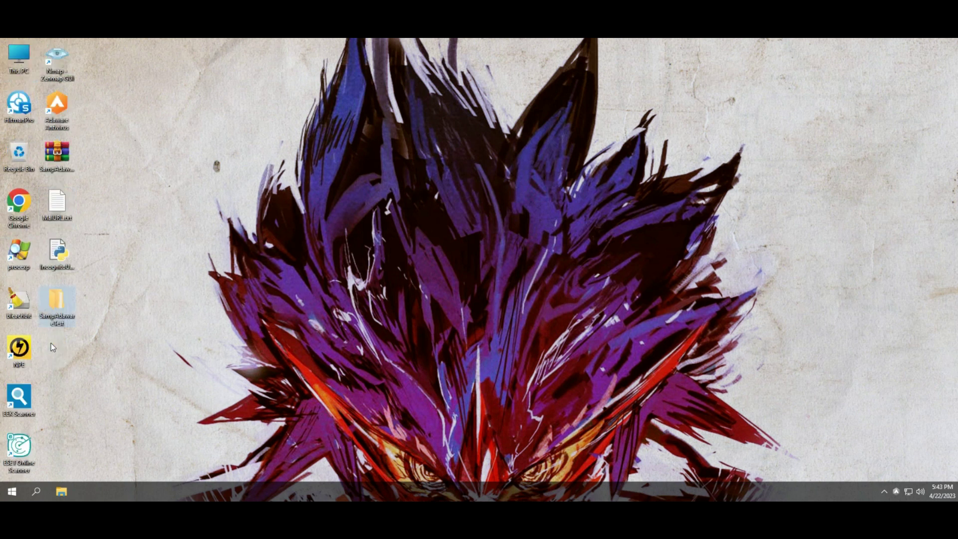
Step: Open SampAdawareTest\ExeMal and widen the Name column to review its 101 executables
double_click(55, 301)
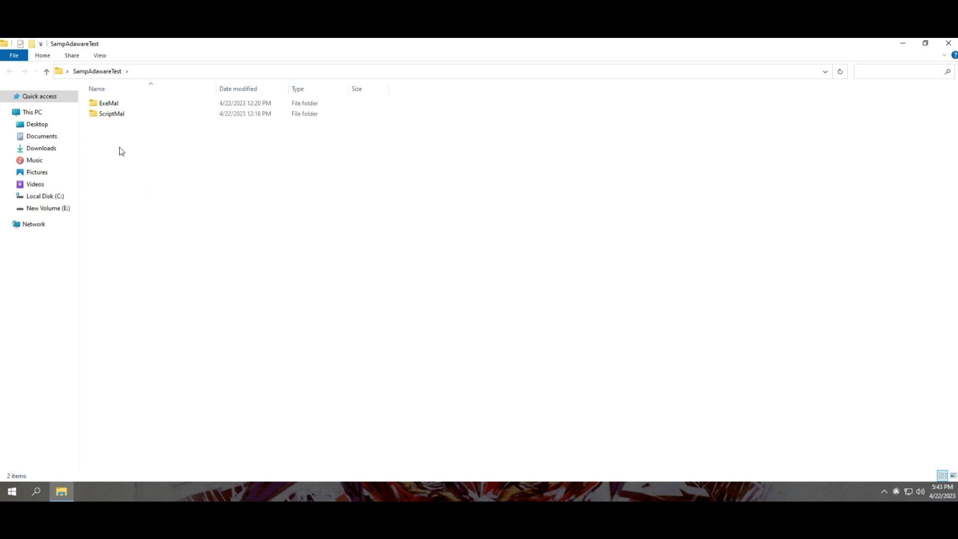
double_click(96, 105)
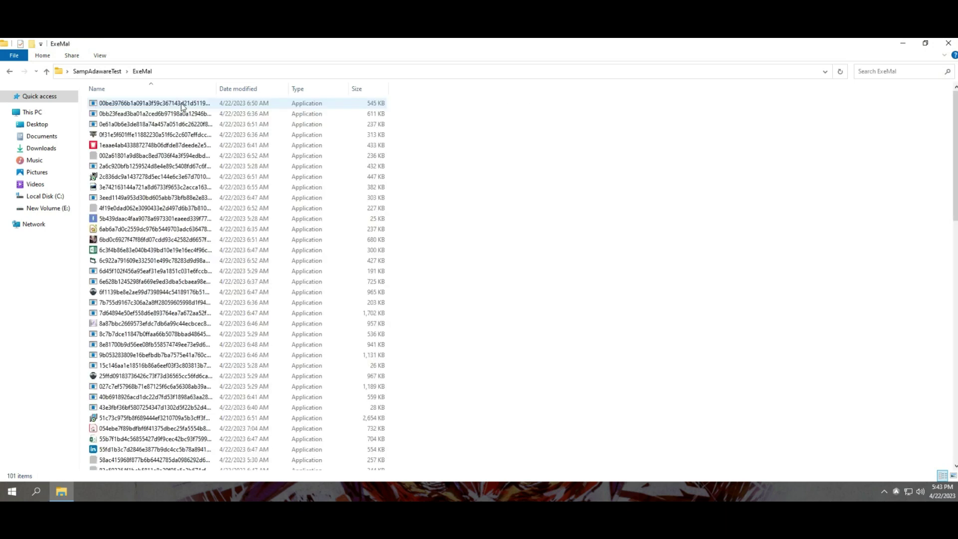
drag(323, 91, 343, 92)
scroll(194, 330, down, 20)
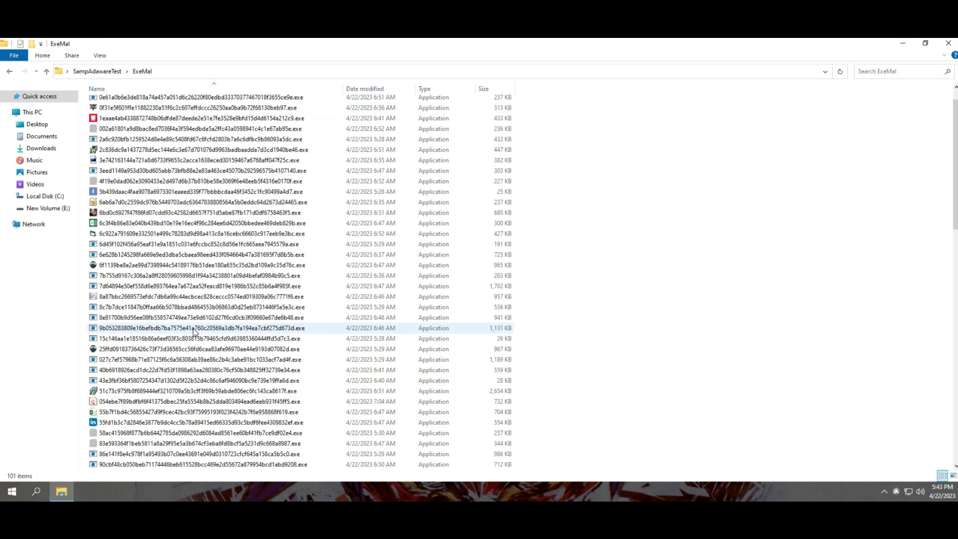
scroll(195, 331, down, 1)
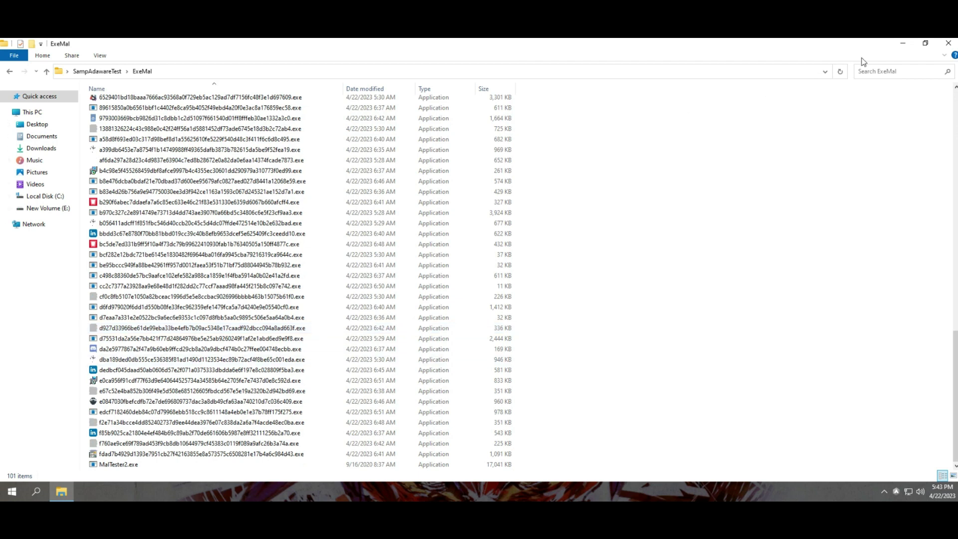
click(926, 43)
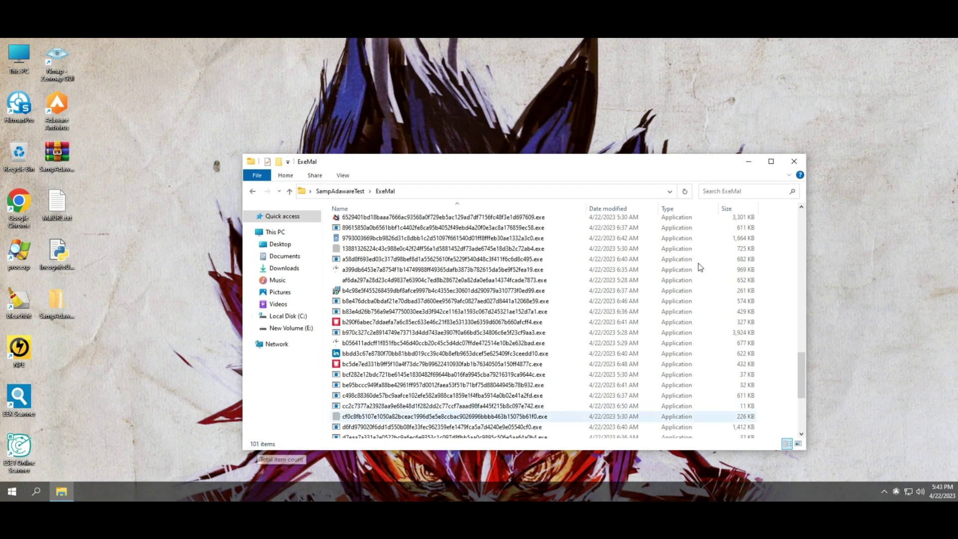
Step: Open the ScriptMal folder to see its 10 script files, then minimize and restore it
click(342, 191)
double_click(359, 235)
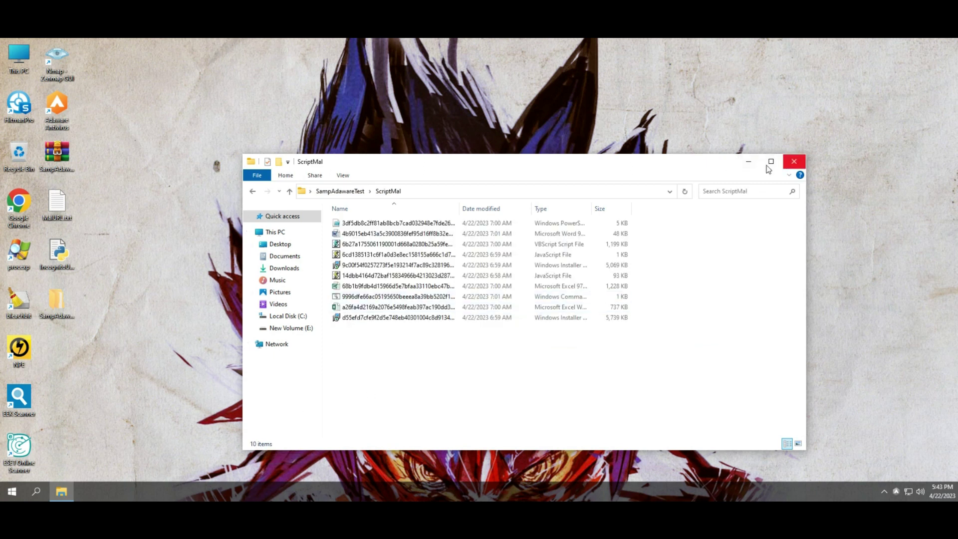
click(749, 161)
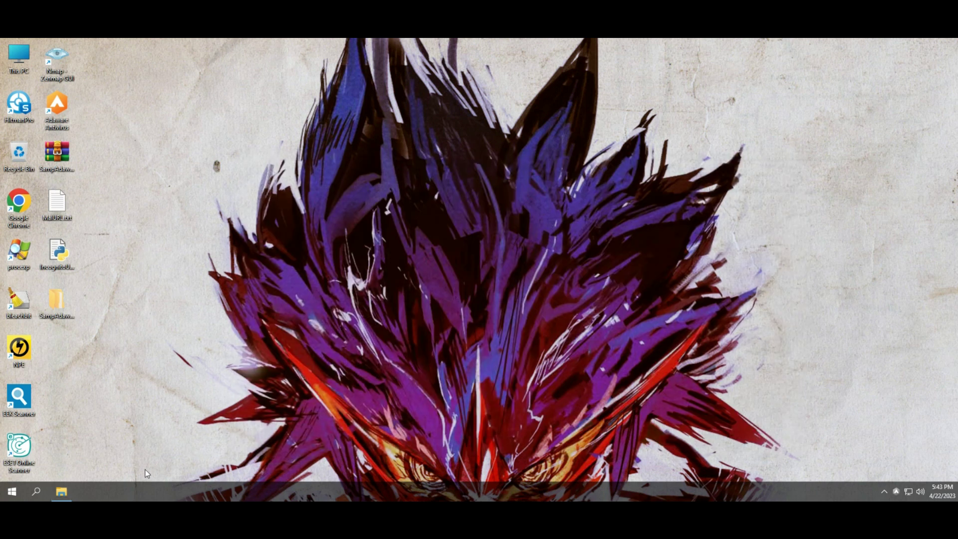
click(61, 492)
Step: Minimize Explorer and select the AdAwareTray.exe process in Process Explorer
click(750, 162)
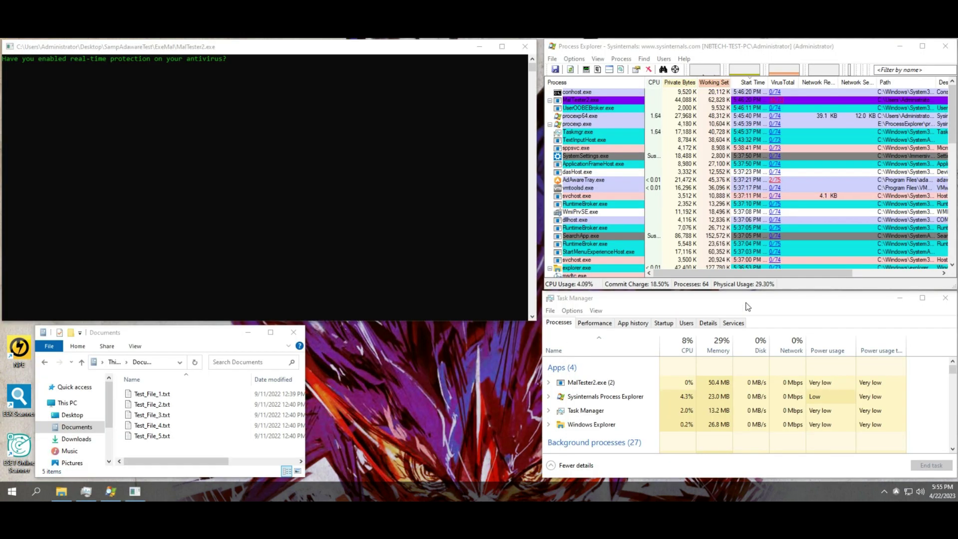
click(738, 60)
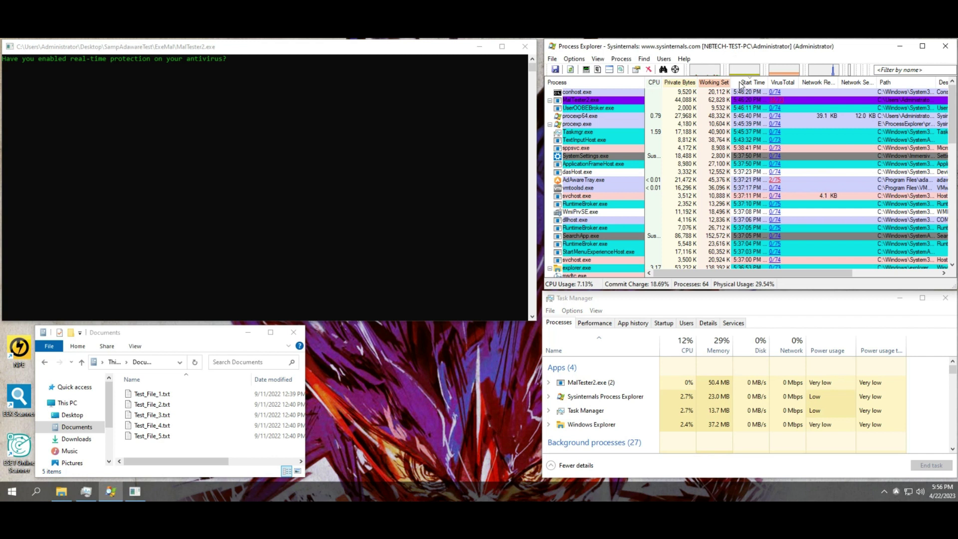
click(799, 182)
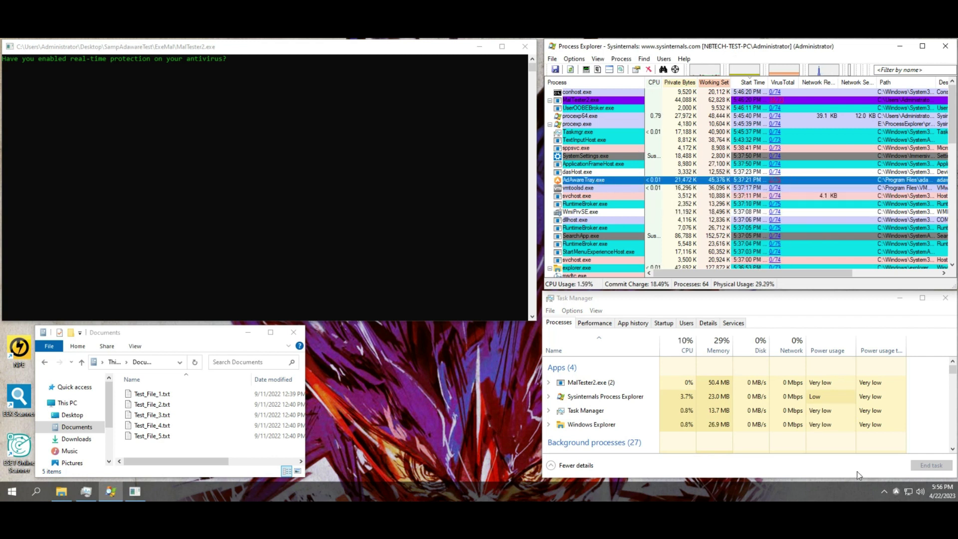
Step: Open Test_File_1.txt from Documents to confirm it's readable text, then close it
click(197, 342)
double_click(160, 394)
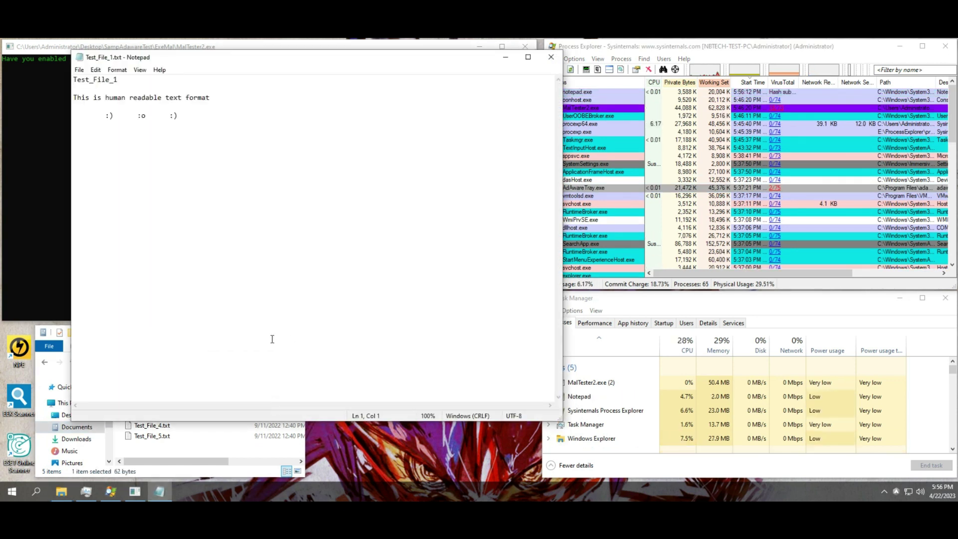
click(551, 57)
right_click(896, 492)
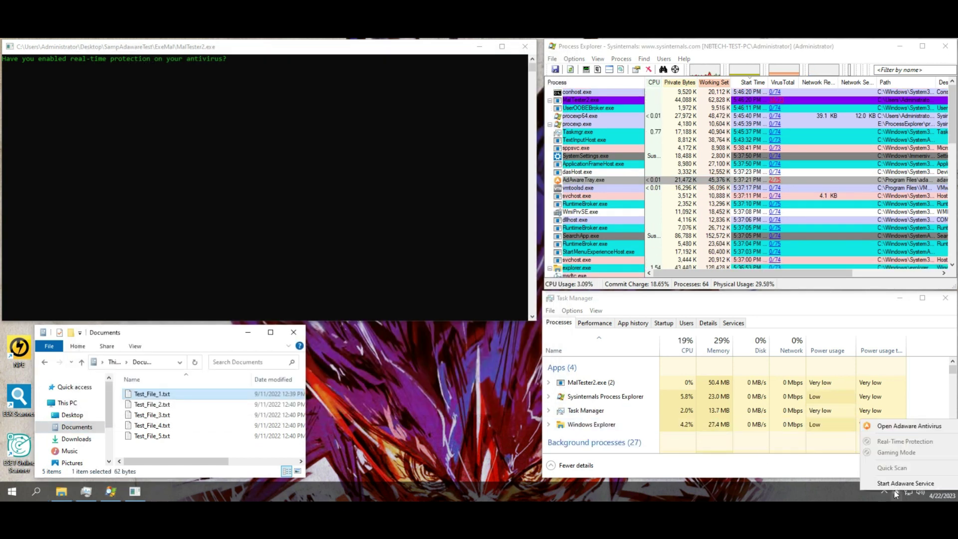
Step: Start the Adaware service, then open Adaware to confirm Real-Time Protection is ON and close it
click(898, 482)
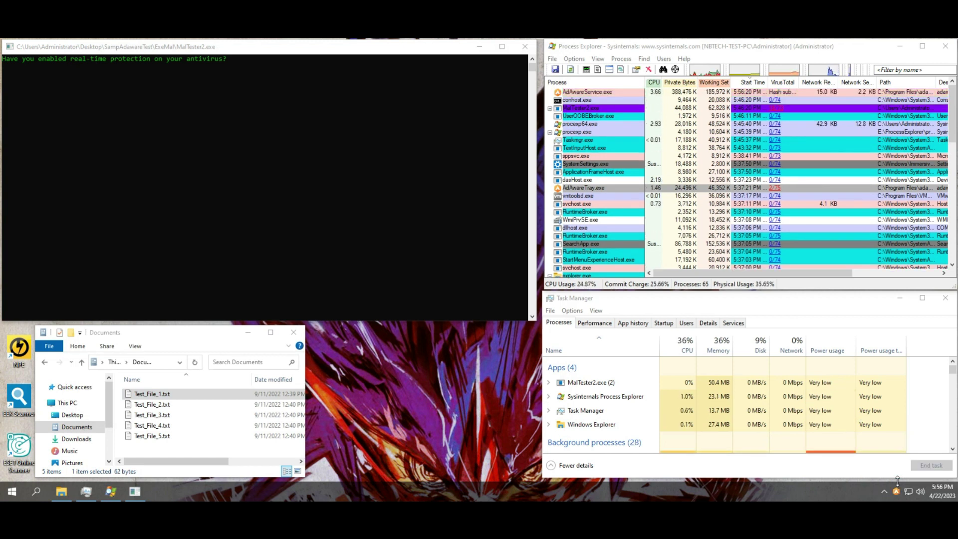
right_click(898, 491)
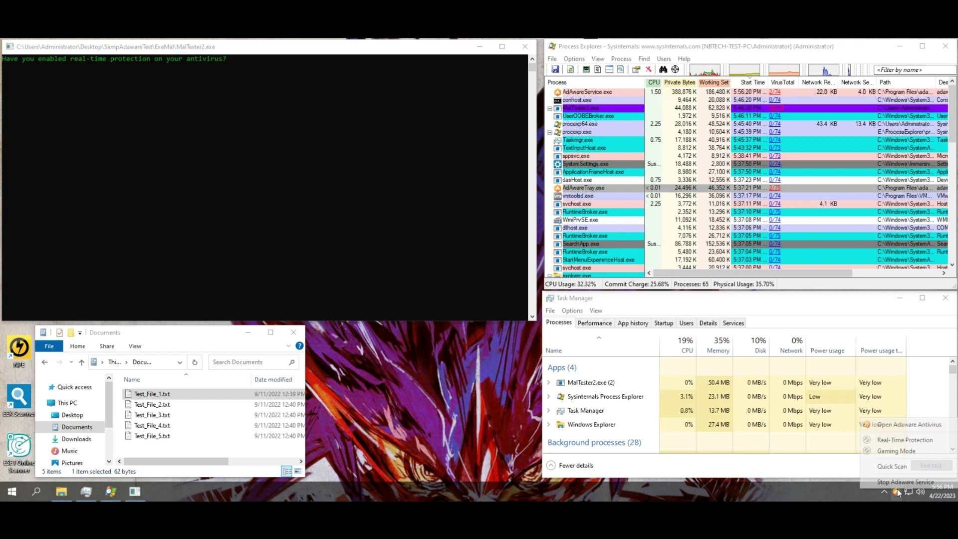
click(903, 444)
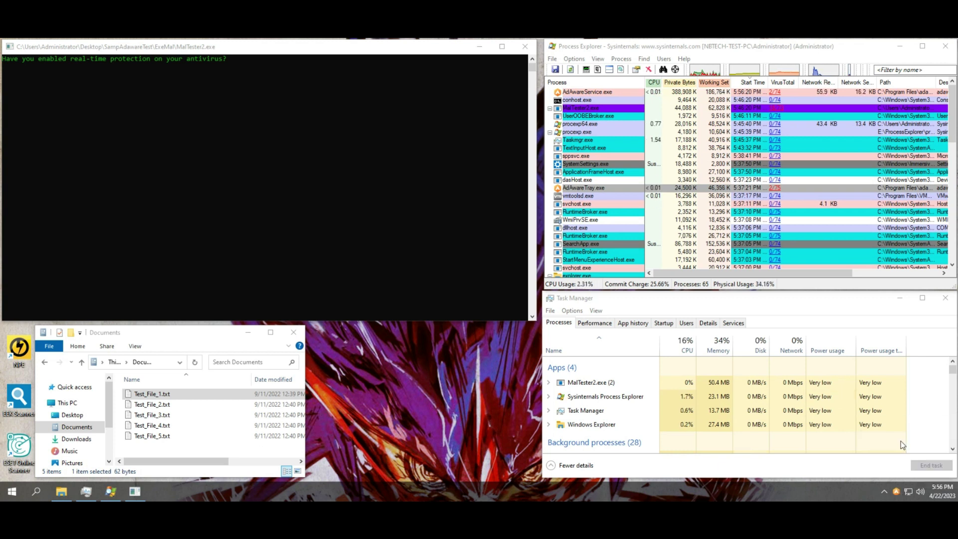
right_click(901, 493)
click(901, 426)
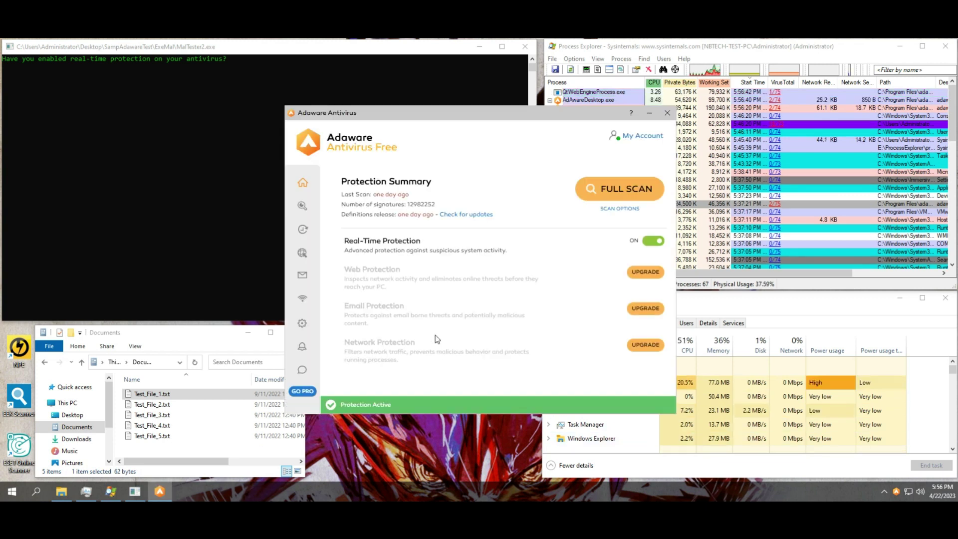
click(641, 92)
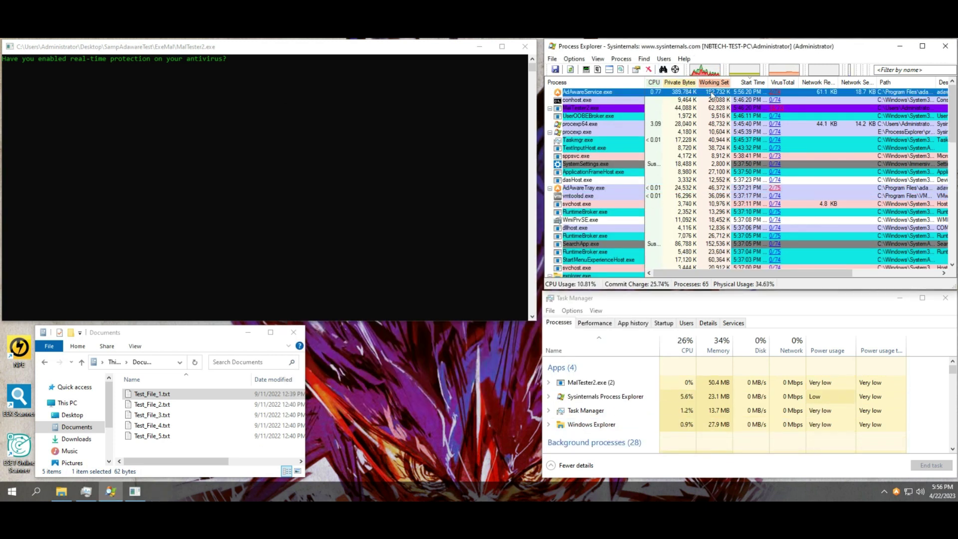
scroll(790, 185, down, 14)
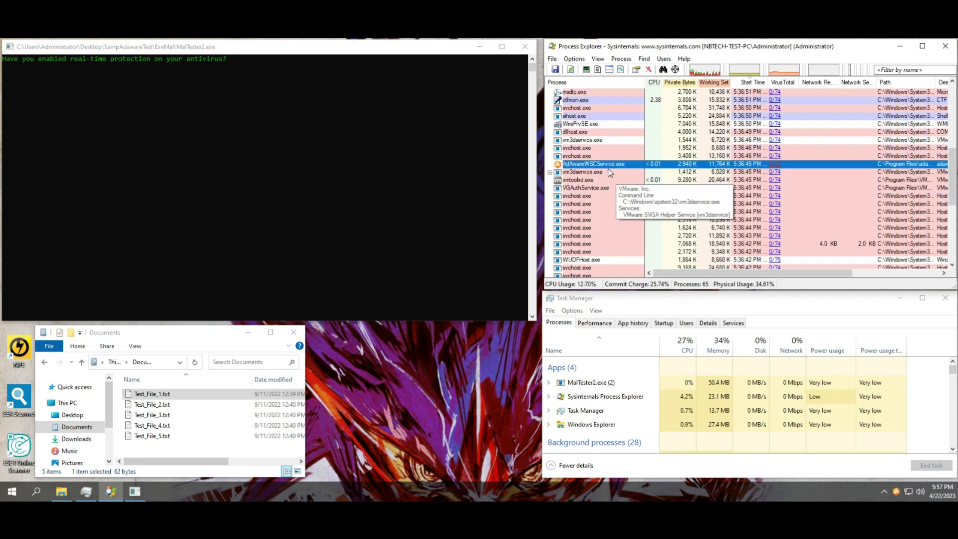
scroll(791, 173, up, 14)
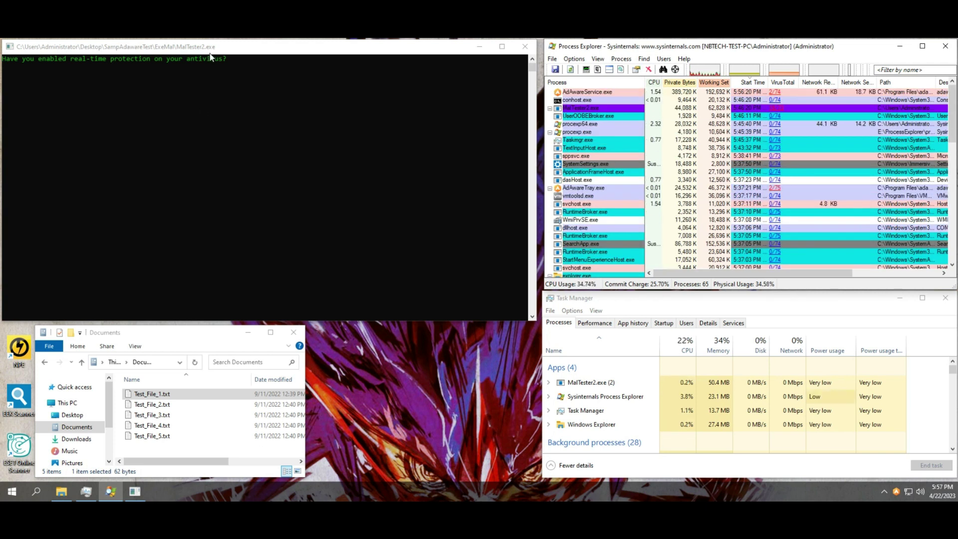
Step: Answer MalTester2's prompt and watch samples in Process Explorer until 26 of 28 are blocked
click(237, 50)
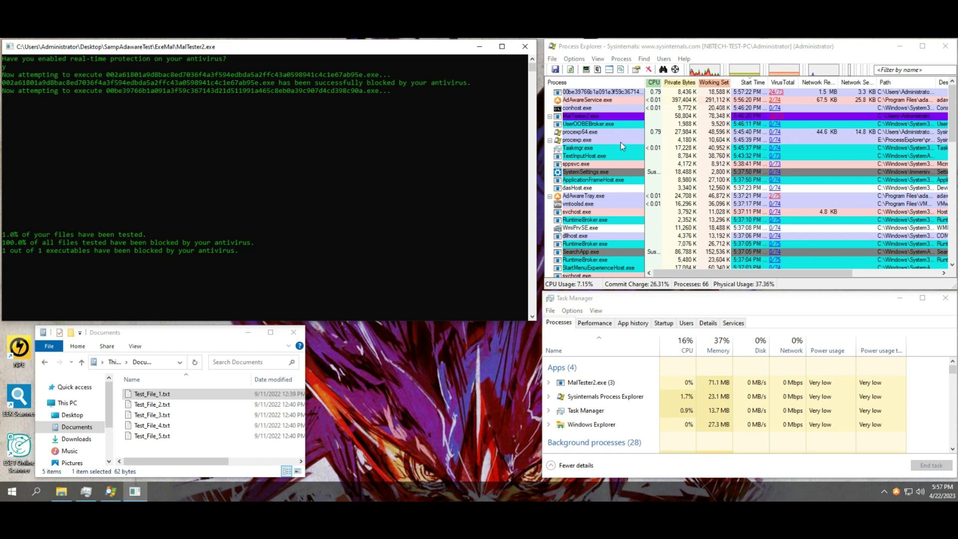
click(628, 93)
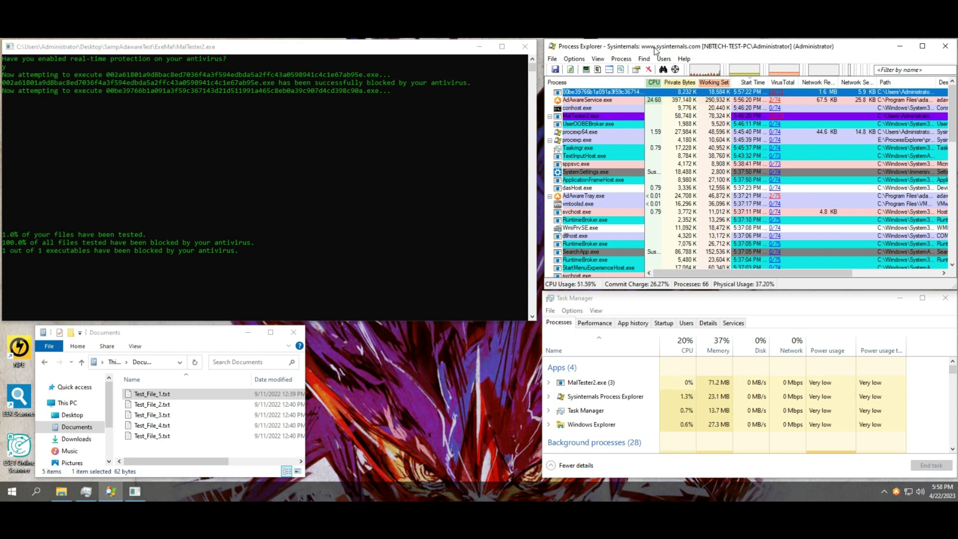
click(243, 341)
mouse_move(191, 335)
mouse_down()
mouse_move(293, 336)
mouse_move(205, 337)
mouse_up()
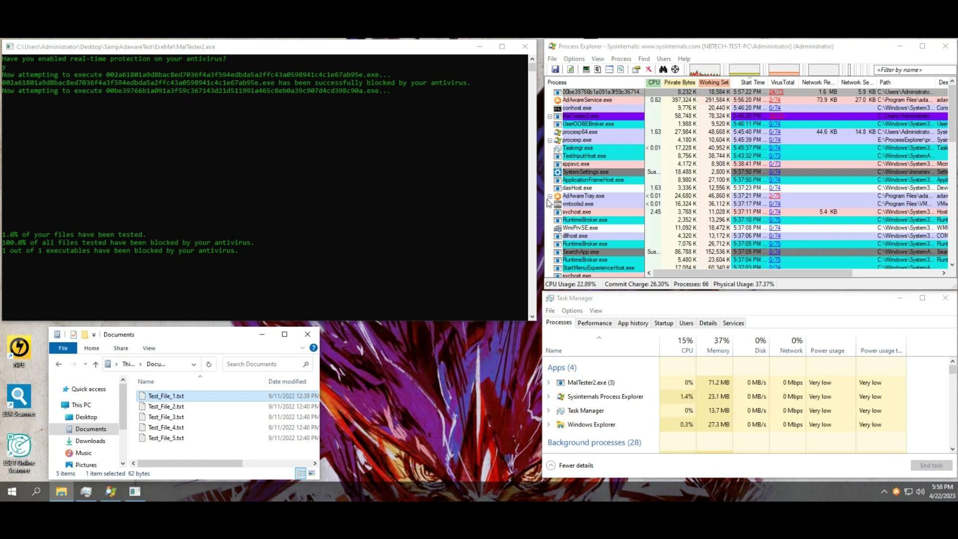
click(593, 99)
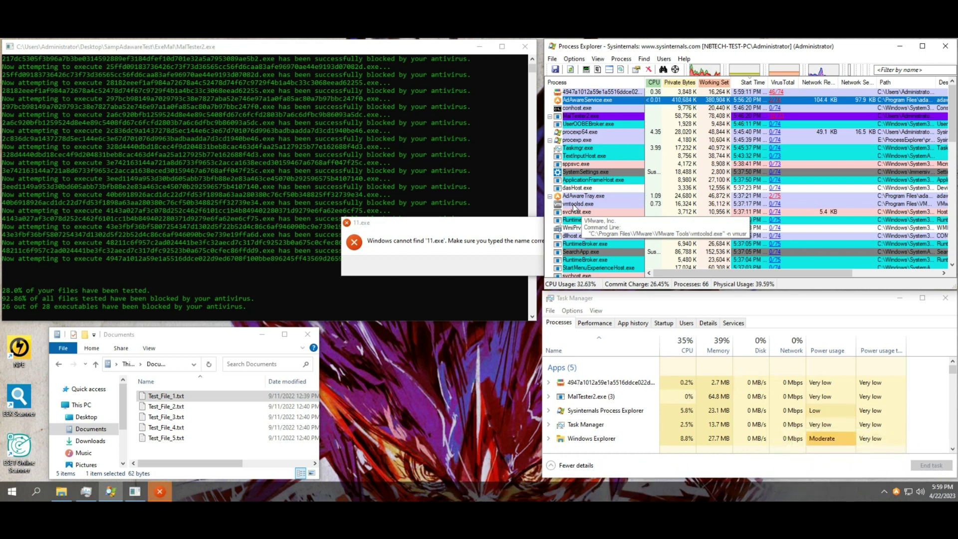
Step: Dismiss the 11.exe, 123.exe and 321.exe missing-file errors
click(448, 262)
click(594, 266)
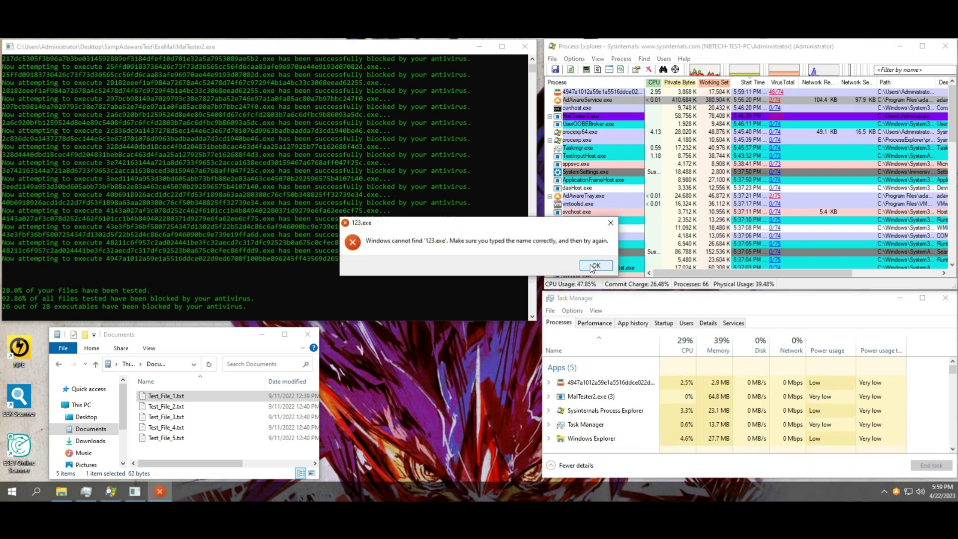
click(601, 265)
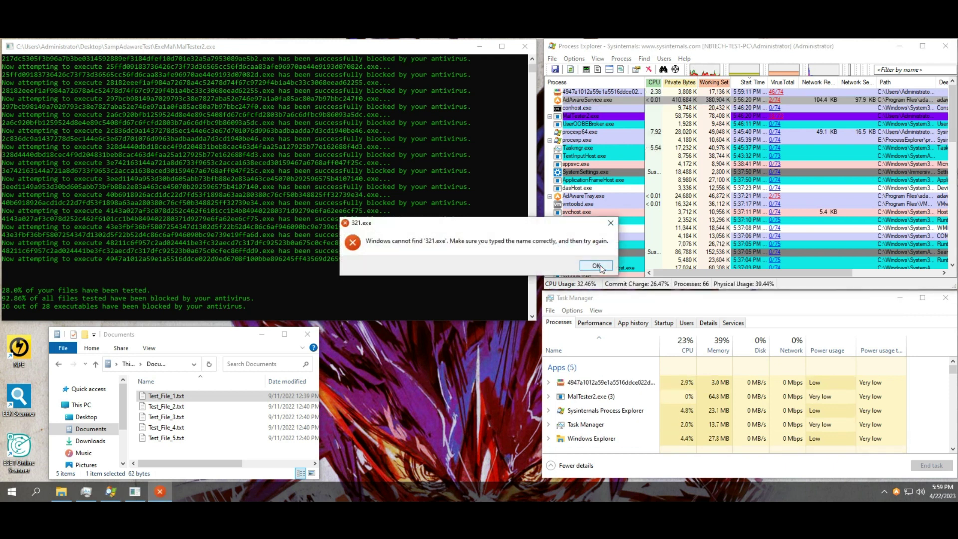
click(601, 267)
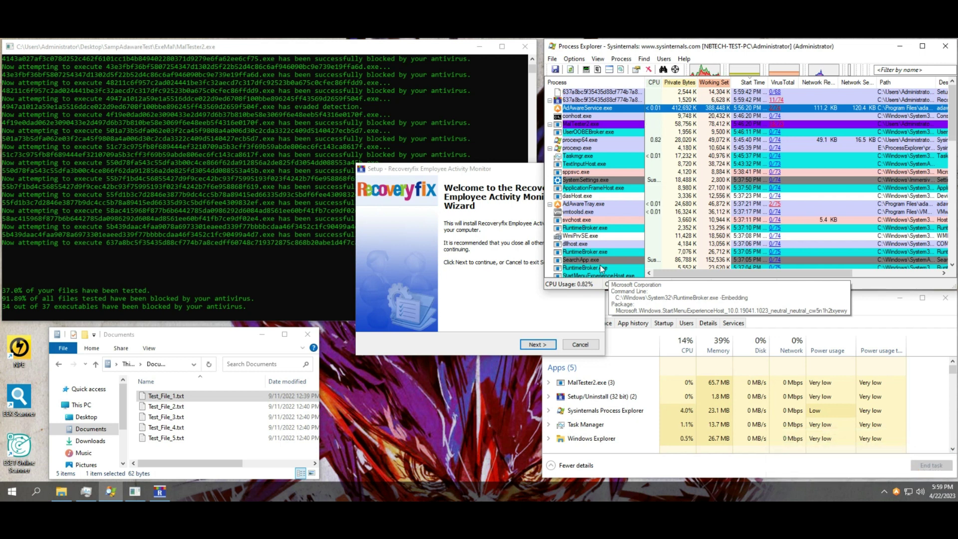
Step: Cancel the Recoveryfix setup wizard and dismiss the Mahatga.exe error
click(485, 302)
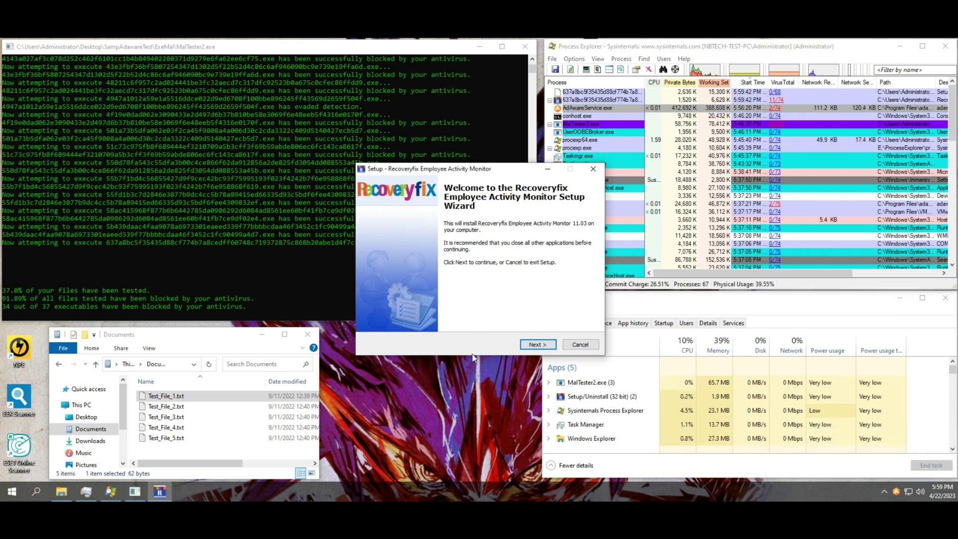
click(579, 344)
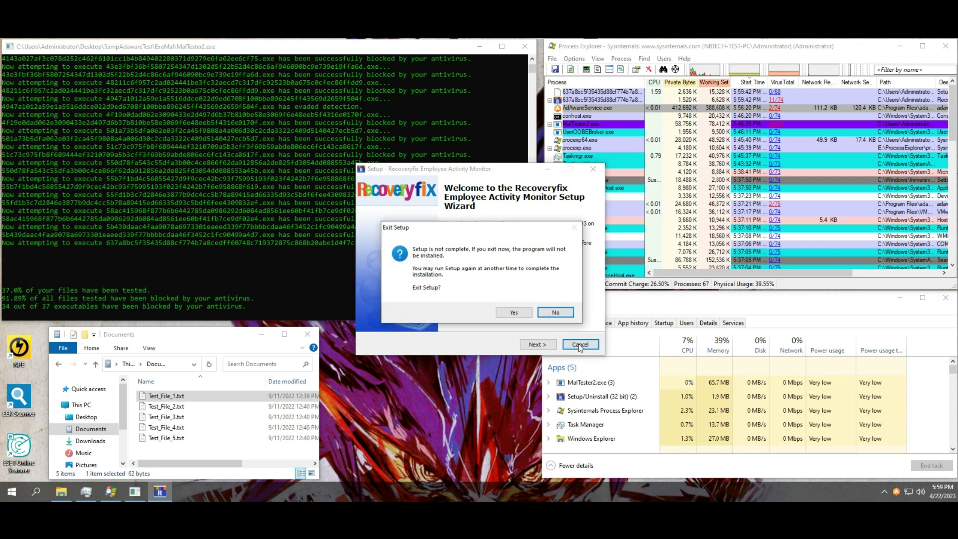
click(519, 313)
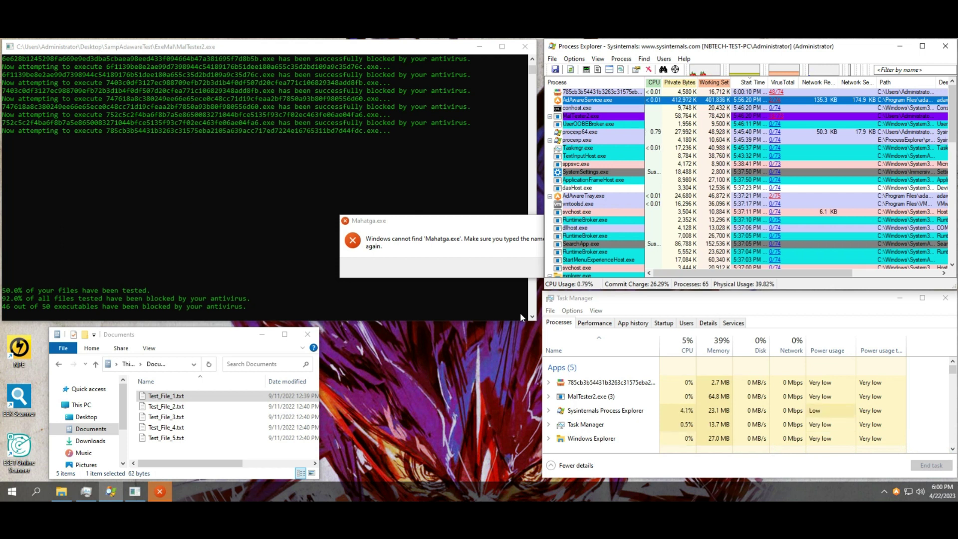
click(421, 264)
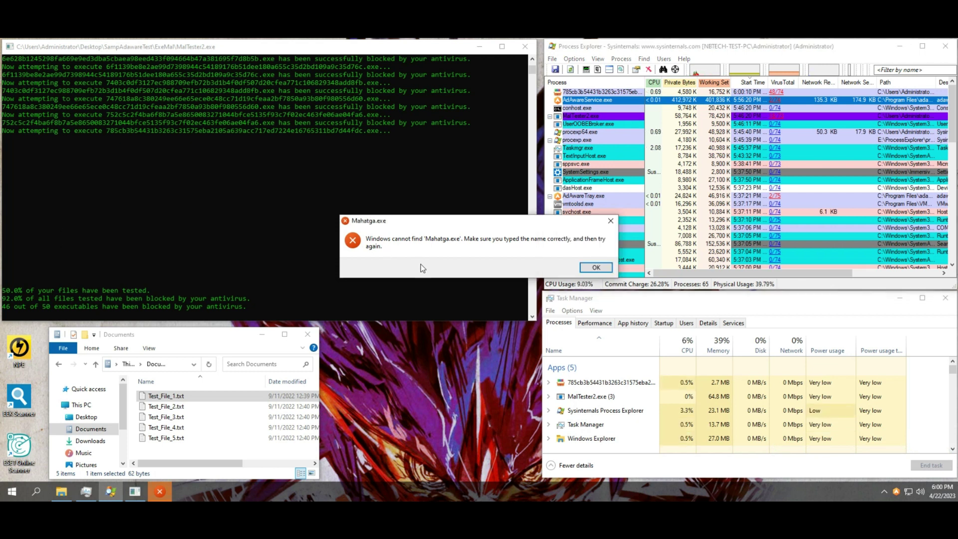
click(586, 270)
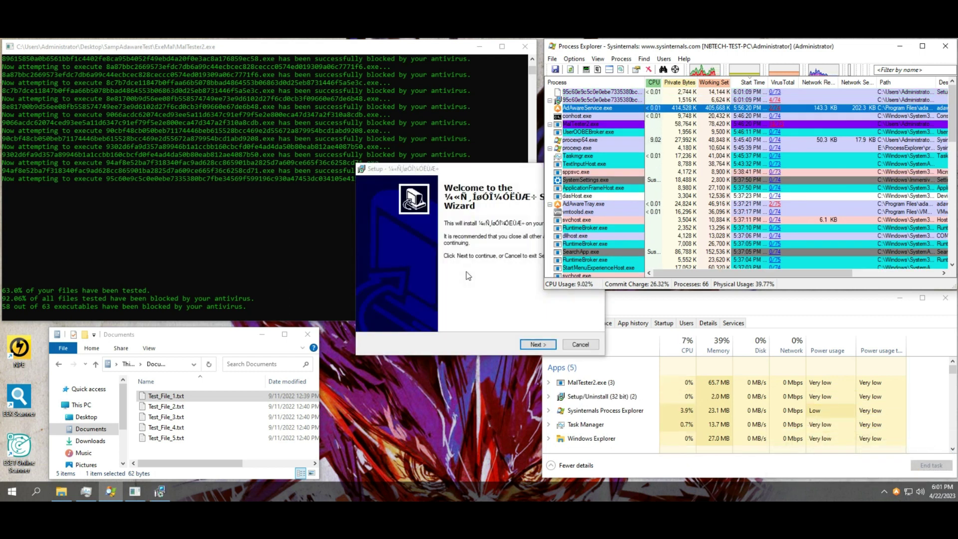
Step: Cancel the second unwanted setup wizard and confirm leaving it
click(467, 272)
click(578, 346)
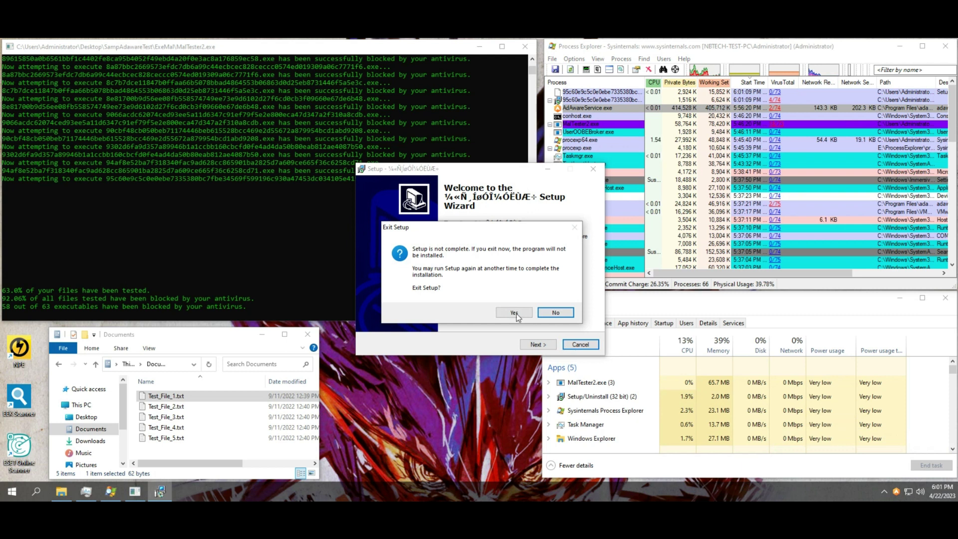
click(515, 312)
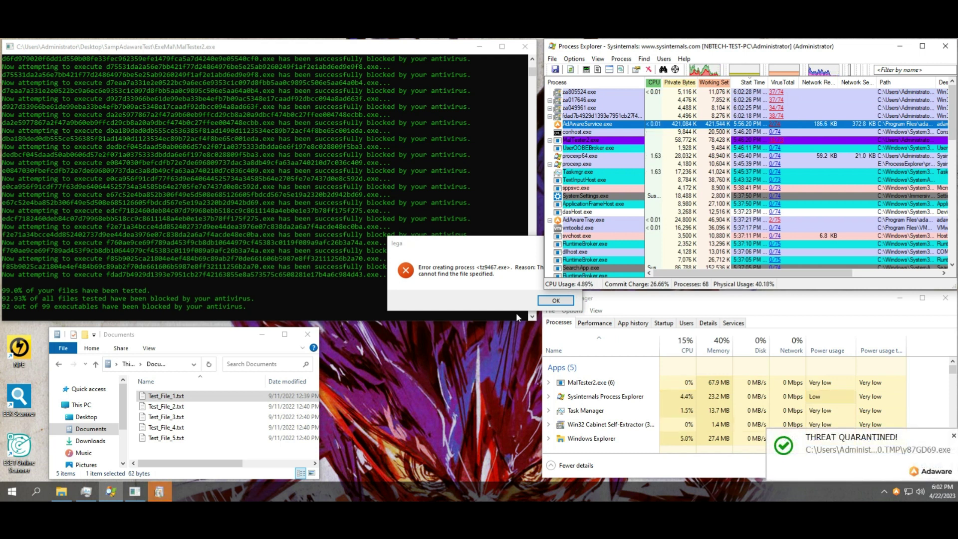
Step: Dismiss the four process-creation errors, including tz9467.exe and xfDIV71.exe
click(559, 302)
click(559, 301)
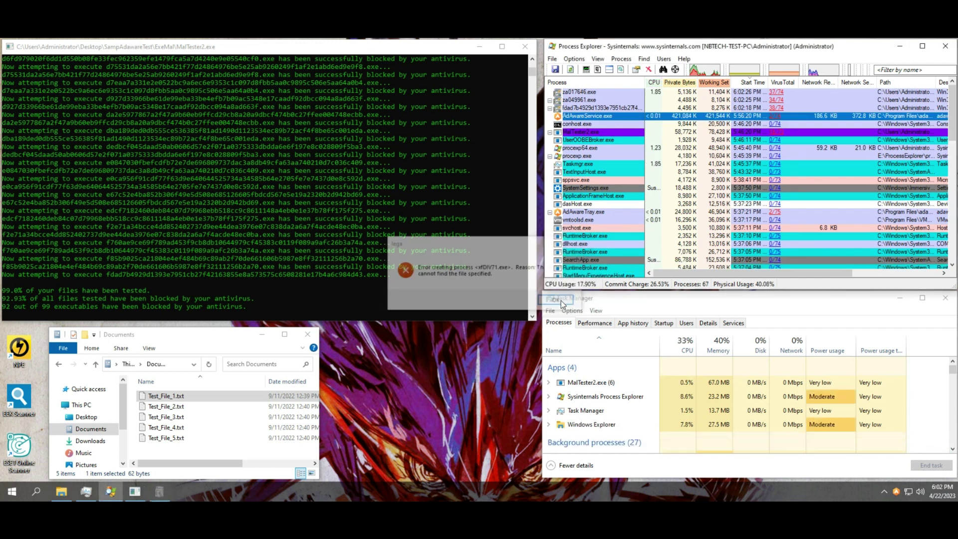
click(559, 301)
click(560, 301)
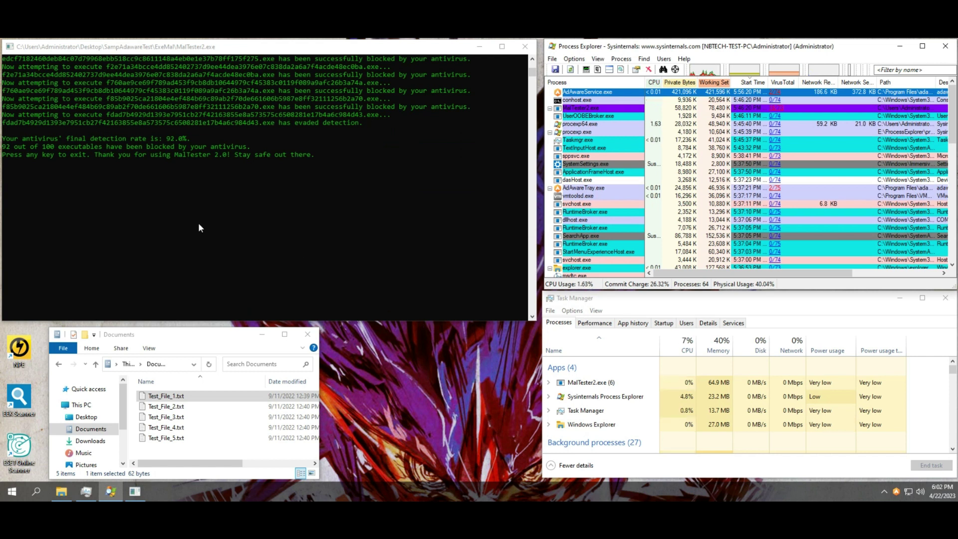
Step: Highlight the MalTester console's final detection rate result, then close the console
click(8, 147)
drag(8, 147, 191, 142)
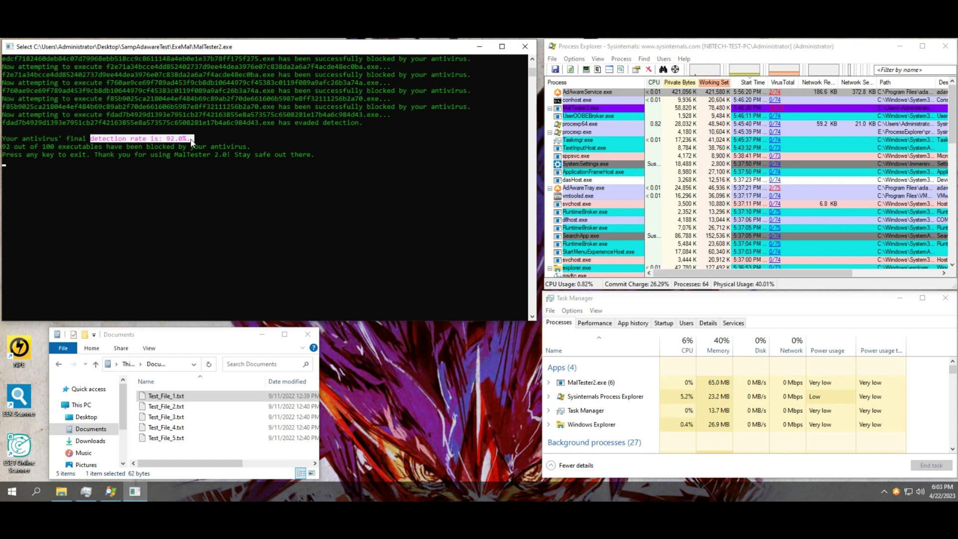
click(525, 46)
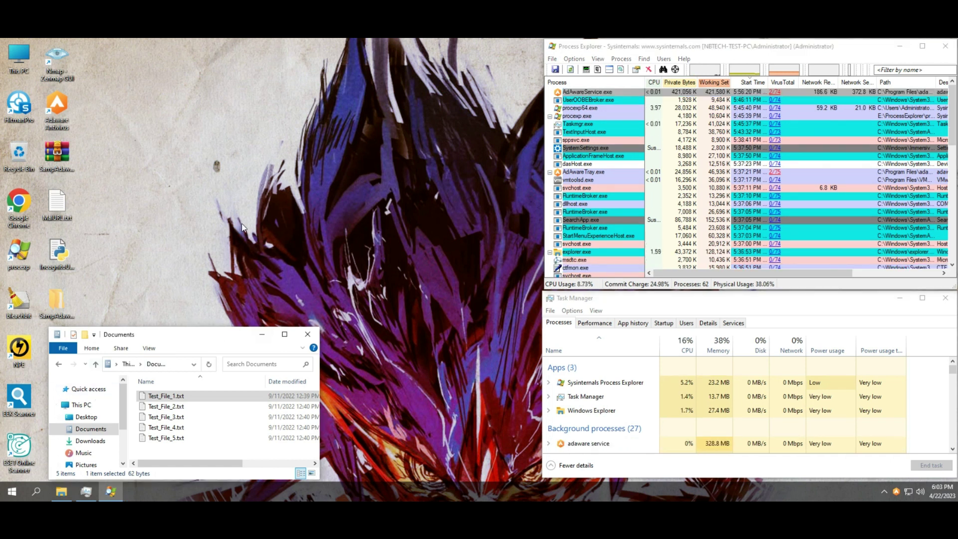
Step: Open Desktop > SampAdawareTest > ExeMal in File Explorer and make the window taller
drag(257, 333, 313, 91)
click(143, 174)
click(219, 155)
double_click(219, 156)
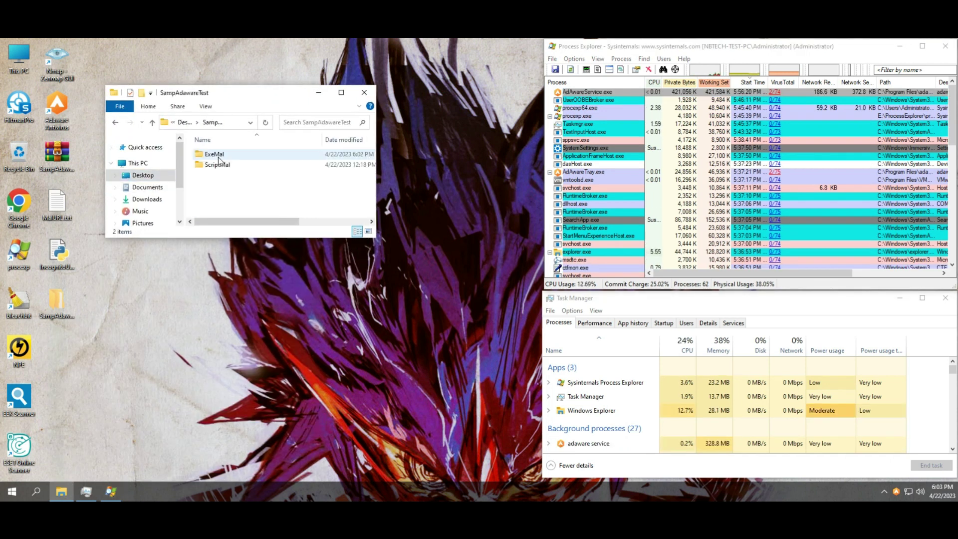
double_click(220, 155)
drag(295, 238, 295, 405)
Step: Permanently delete MalTester2.exe and its log file from ExeMal
drag(237, 282, 234, 235)
key(shift+Delete)
key(Return)
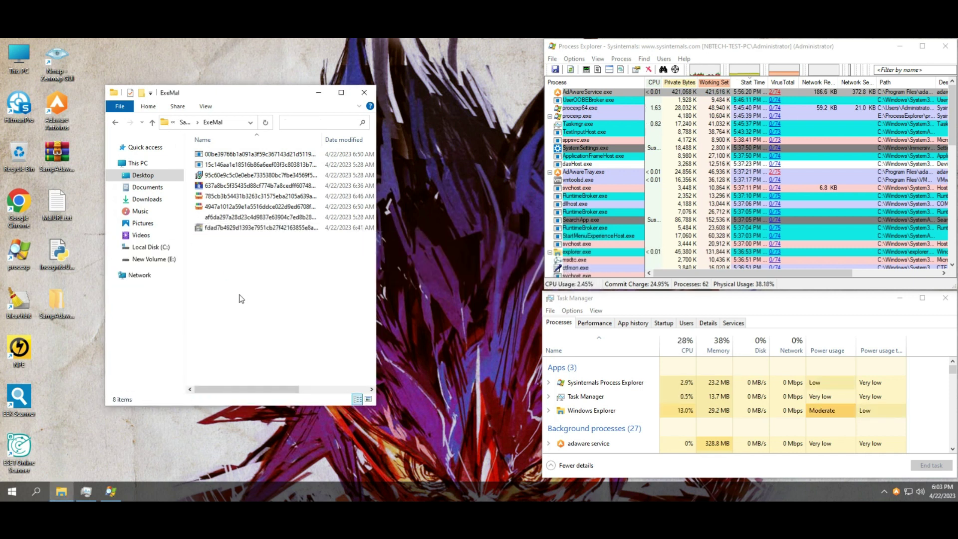
Step: Scan the ExeMal folder with Adaware Antivirus from the SampAdawareTest folder
click(185, 122)
right_click(205, 156)
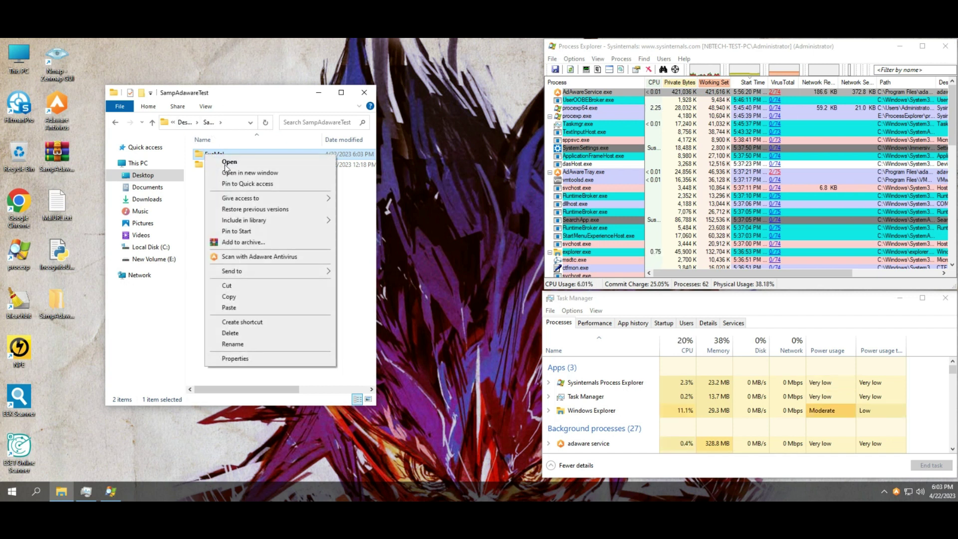
click(251, 256)
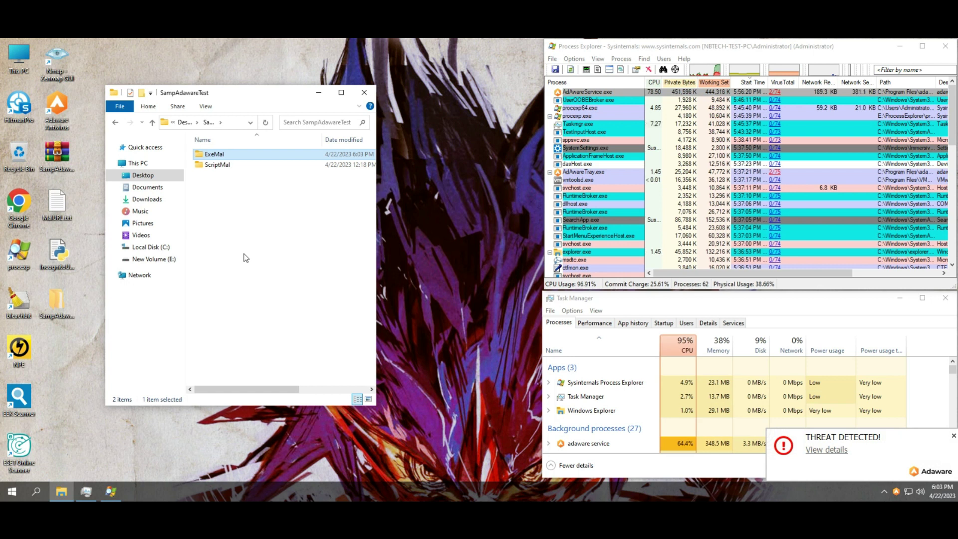
Step: Review Adaware's list of 12 detected viruses, close it, and reopen the ExeMal folder
click(818, 450)
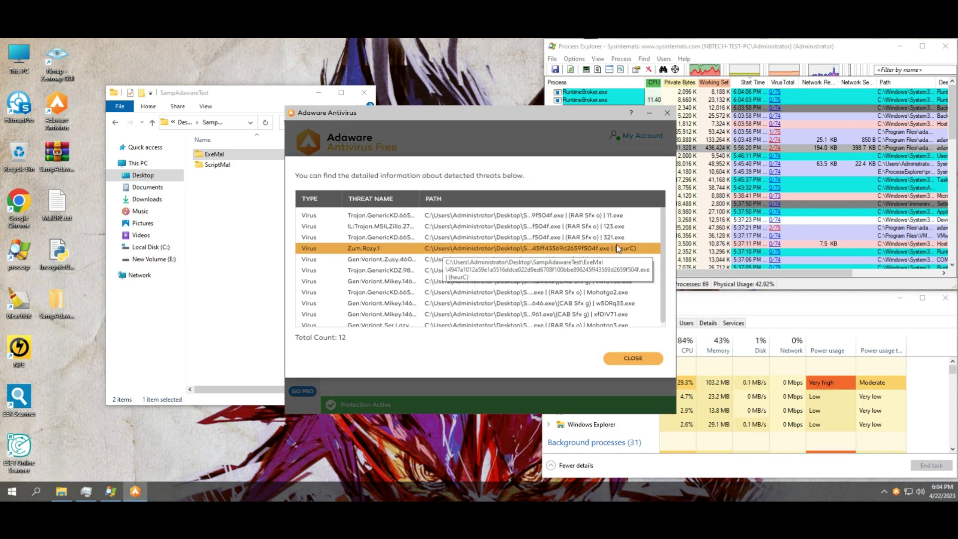
click(633, 359)
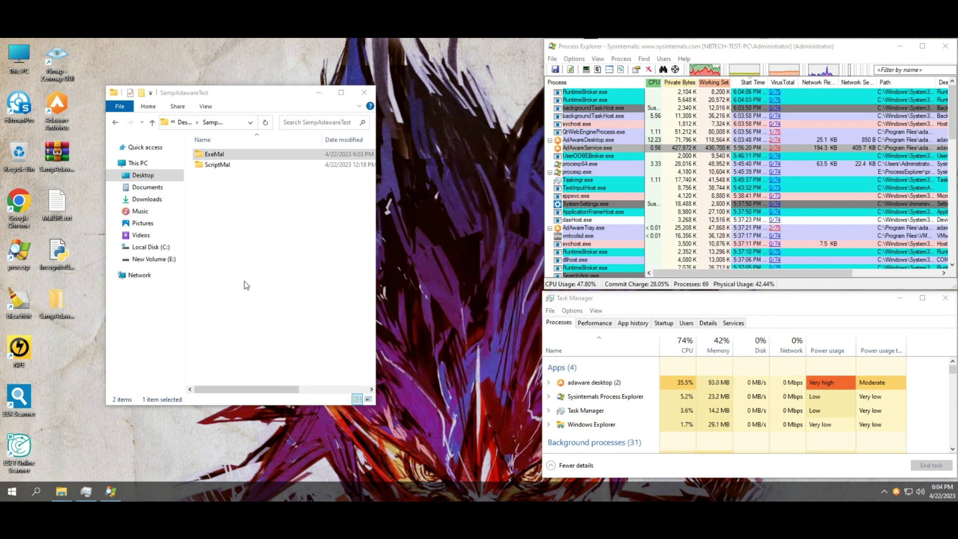
double_click(215, 154)
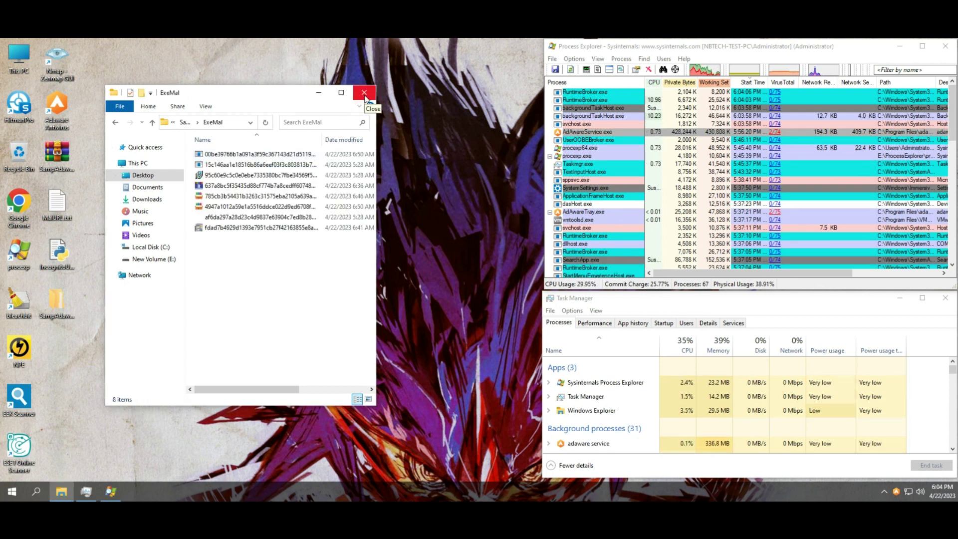
Step: Stop the Adaware service from its tray icon, then open the ScriptMal folder
right_click(896, 492)
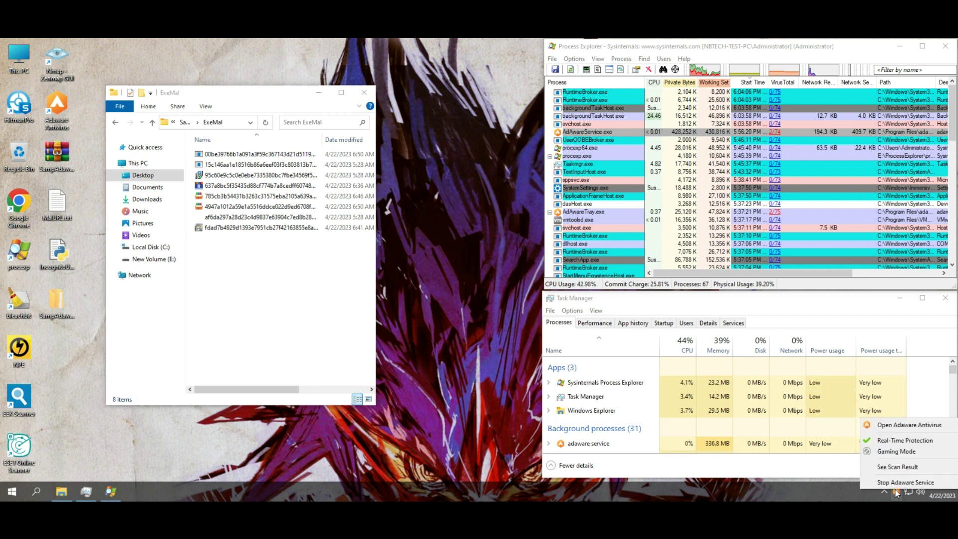
click(899, 481)
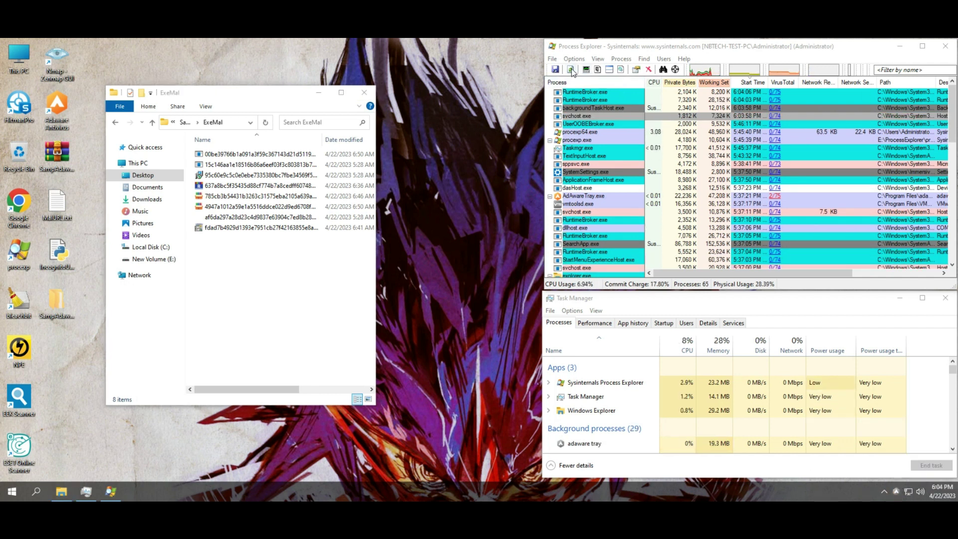
click(185, 124)
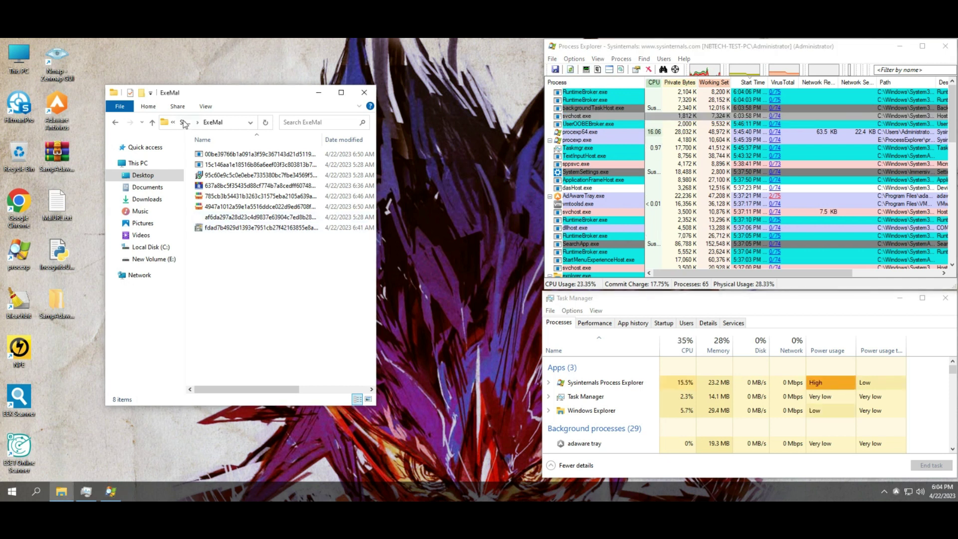
click(184, 122)
double_click(220, 164)
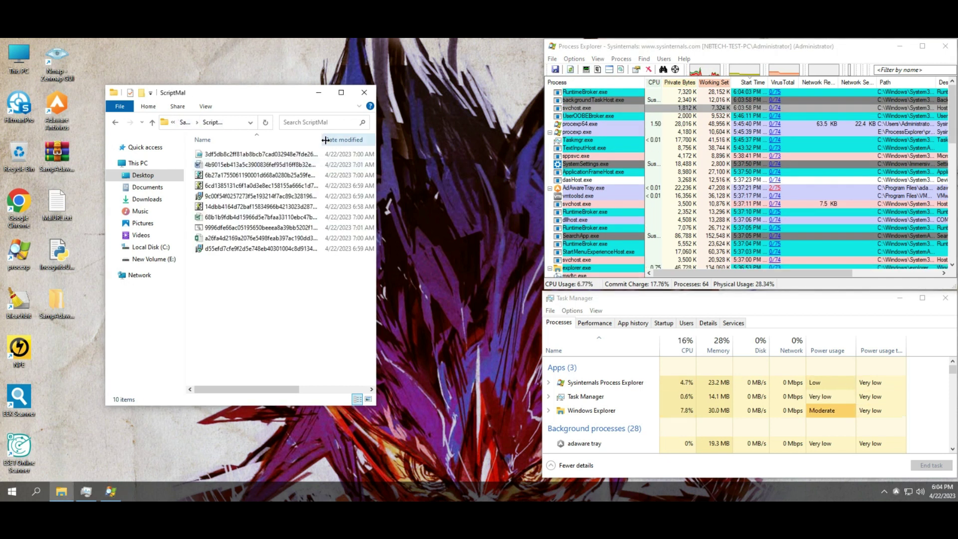
Step: Widen the Name column to show full filenames, resize the window and move it lower left
drag(325, 140, 386, 143)
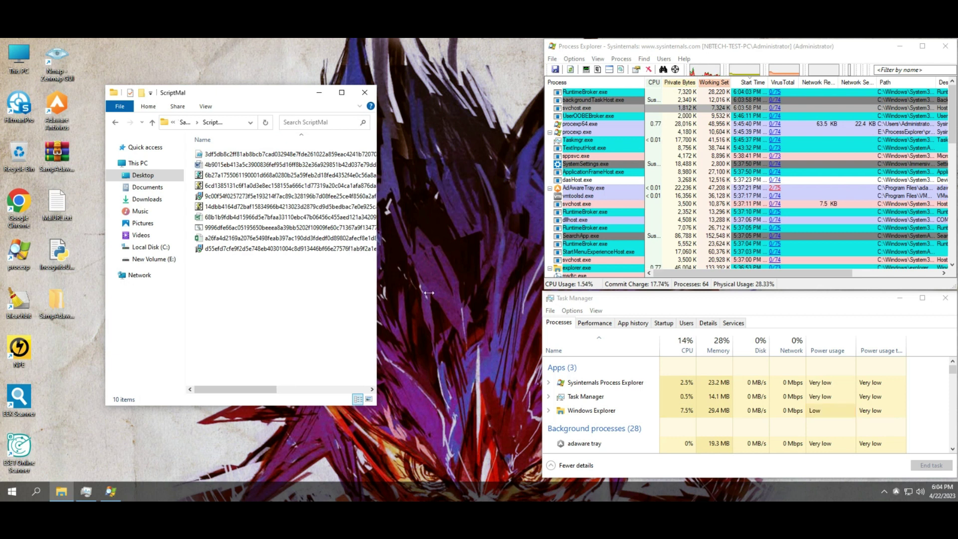
drag(376, 298, 501, 290)
drag(410, 140, 437, 140)
drag(331, 405, 338, 281)
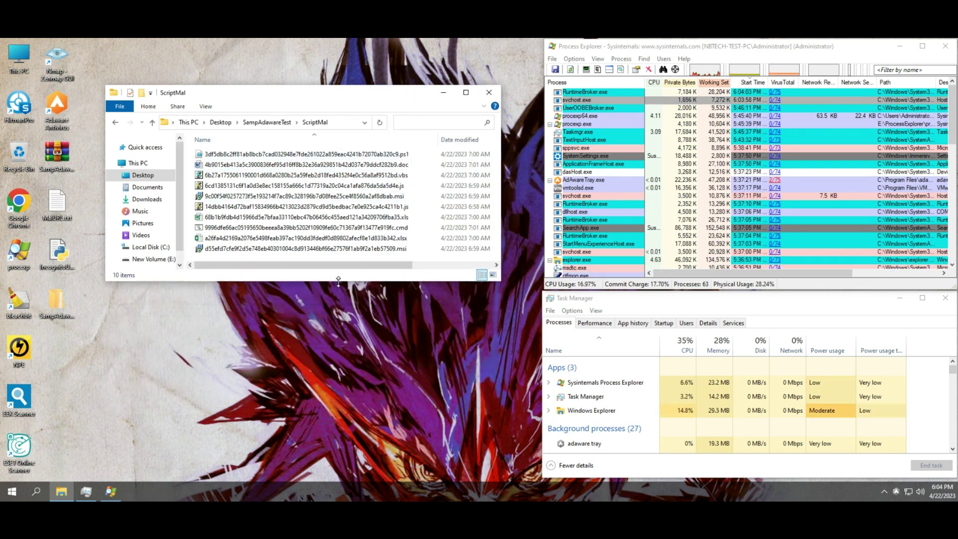
drag(280, 95, 269, 287)
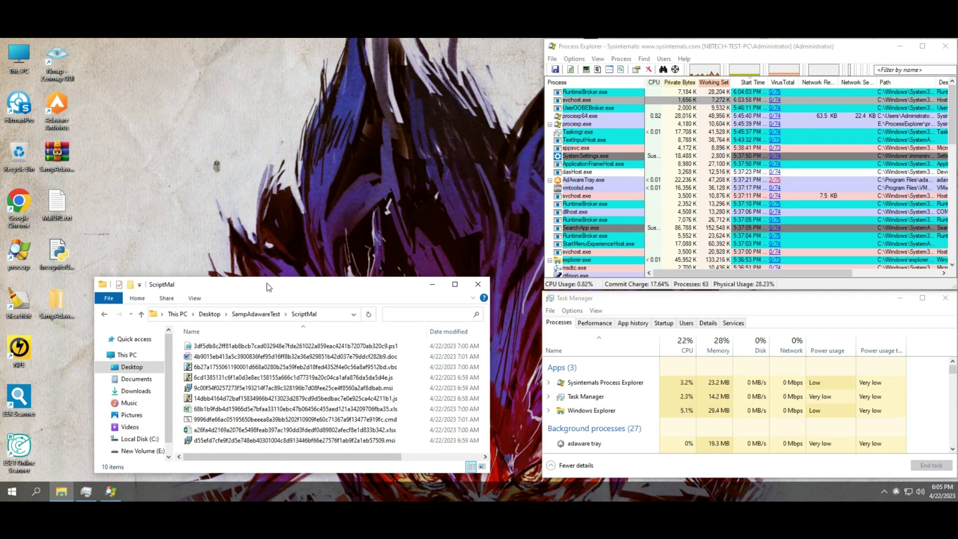
Step: Restart the Adaware service and open the .doc sample in Word, dismissing its errors
right_click(897, 493)
click(899, 487)
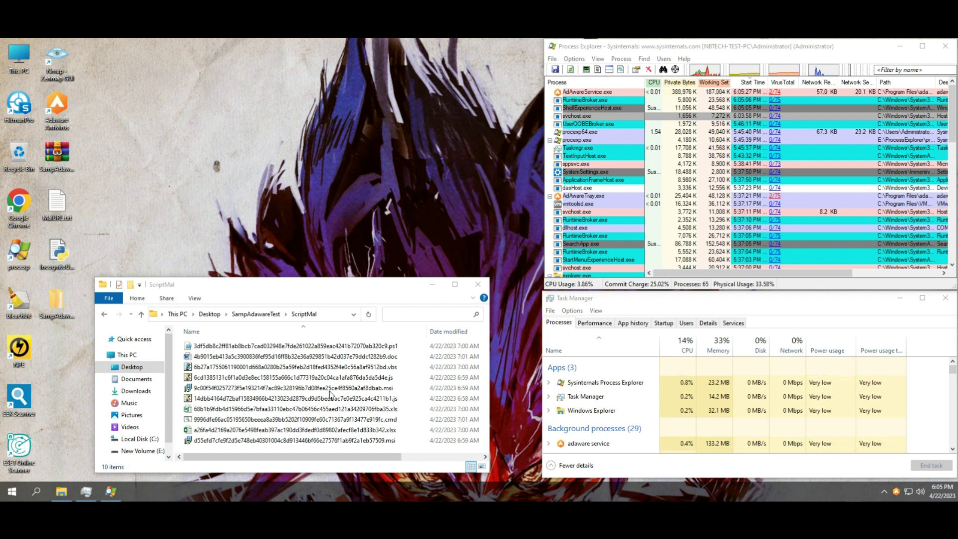
right_click(216, 354)
click(200, 357)
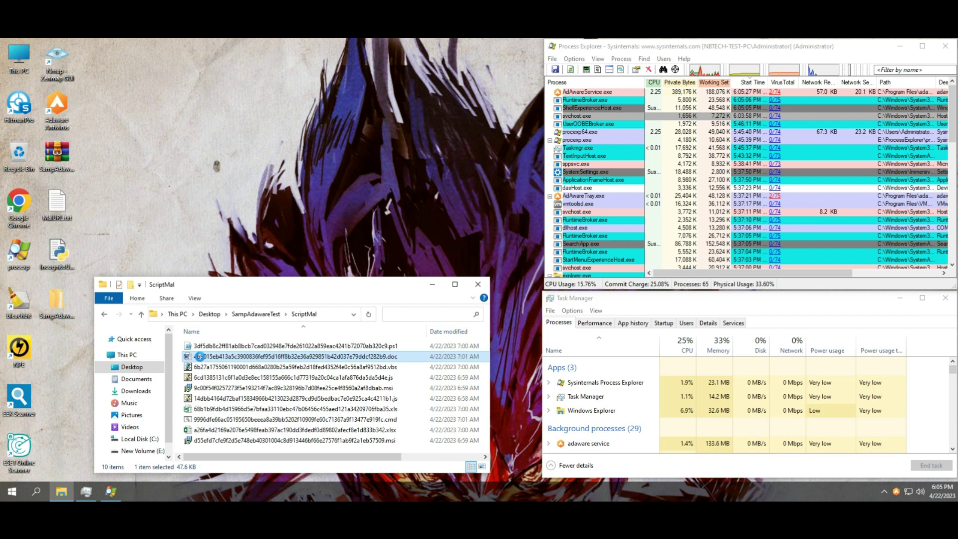
right_click(201, 358)
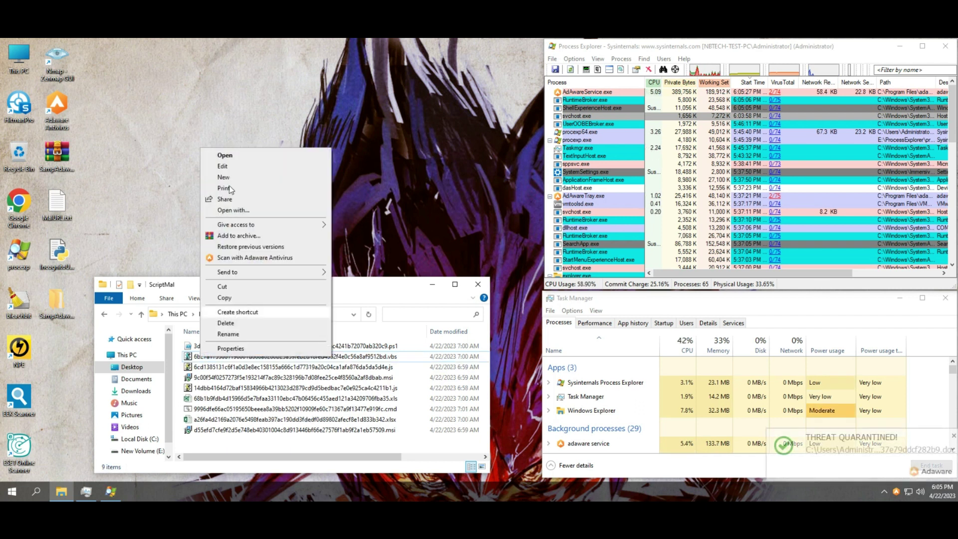
click(239, 156)
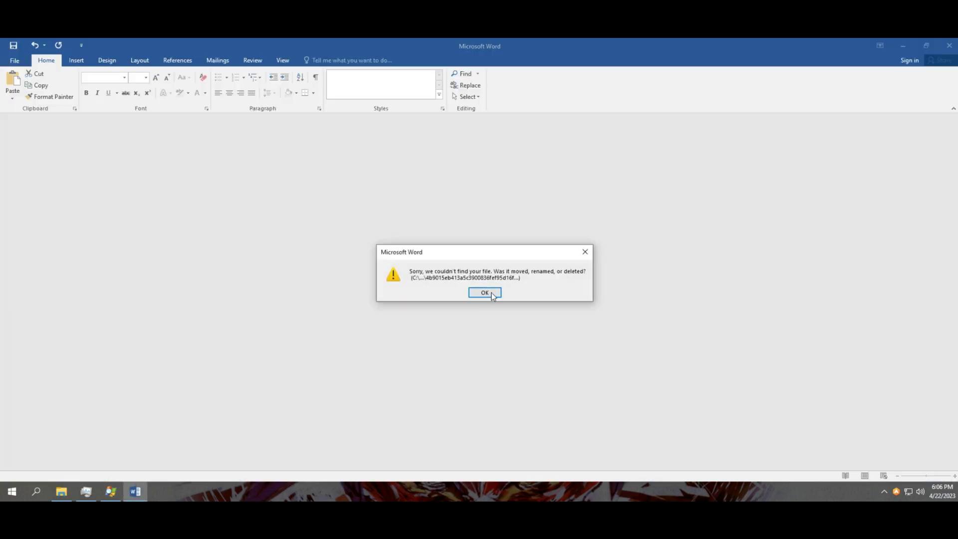
click(486, 293)
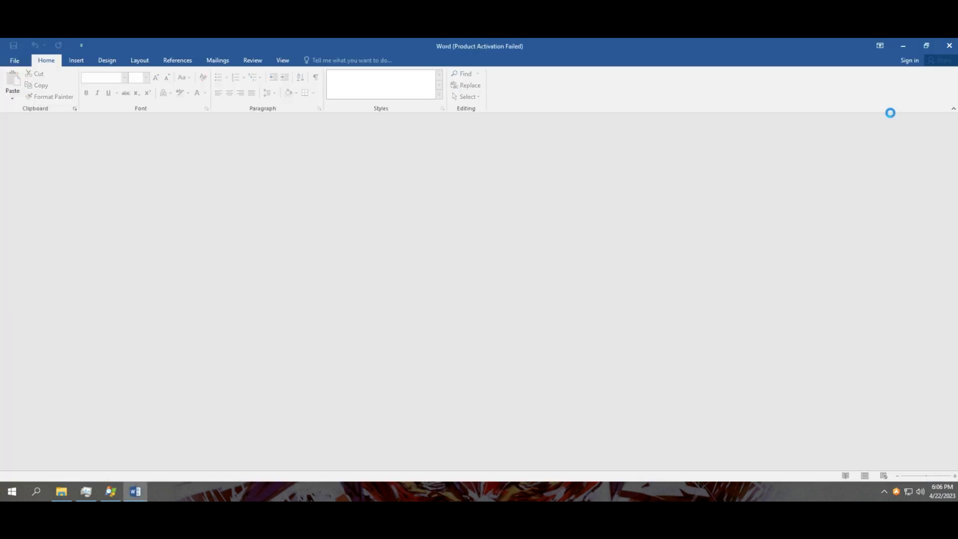
click(580, 360)
click(949, 47)
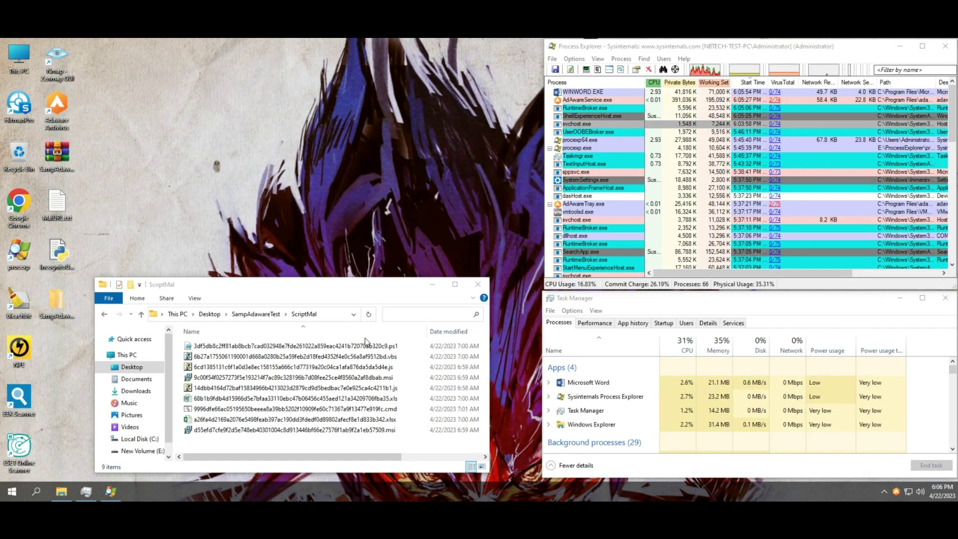
Step: Run the .vbs, .js and .msi samples, dismissing their error messages
right_click(250, 358)
click(305, 146)
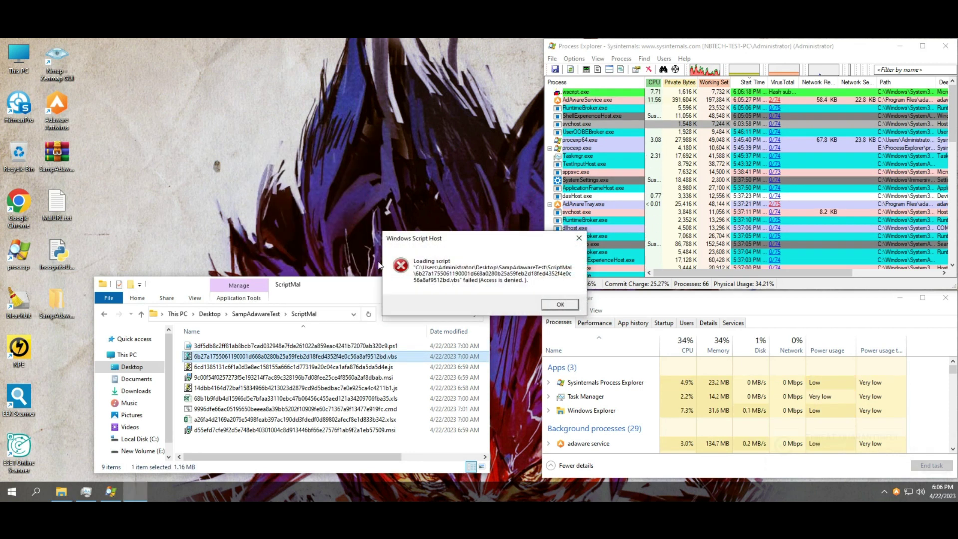
click(560, 305)
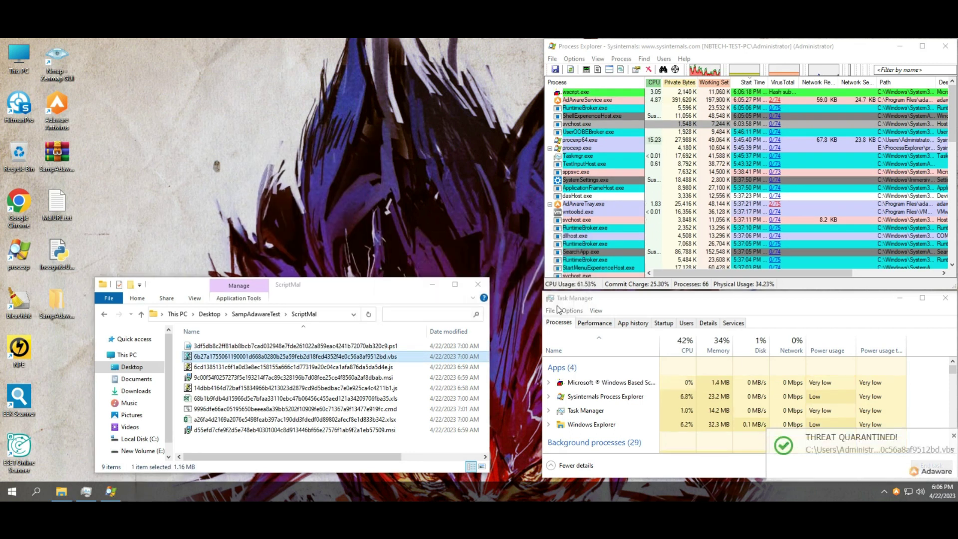
right_click(245, 357)
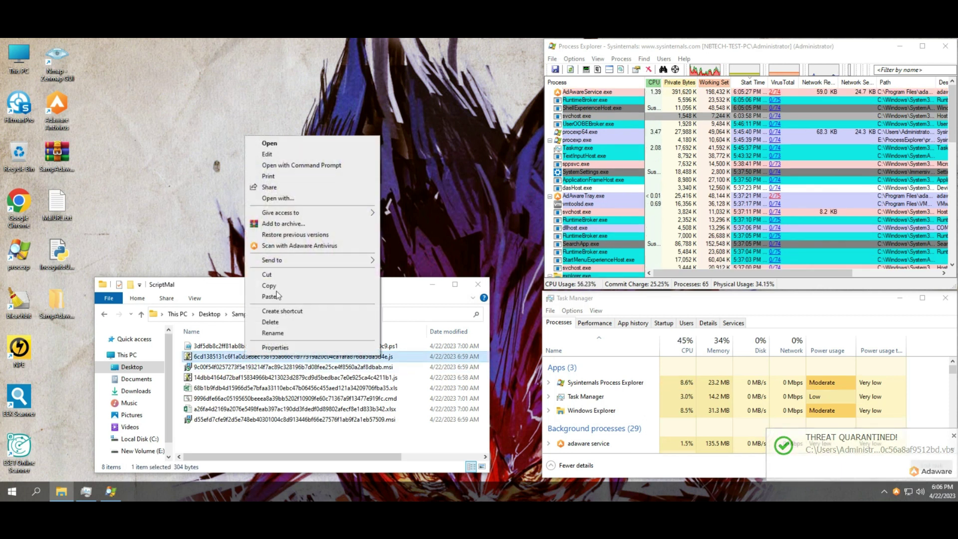
click(298, 146)
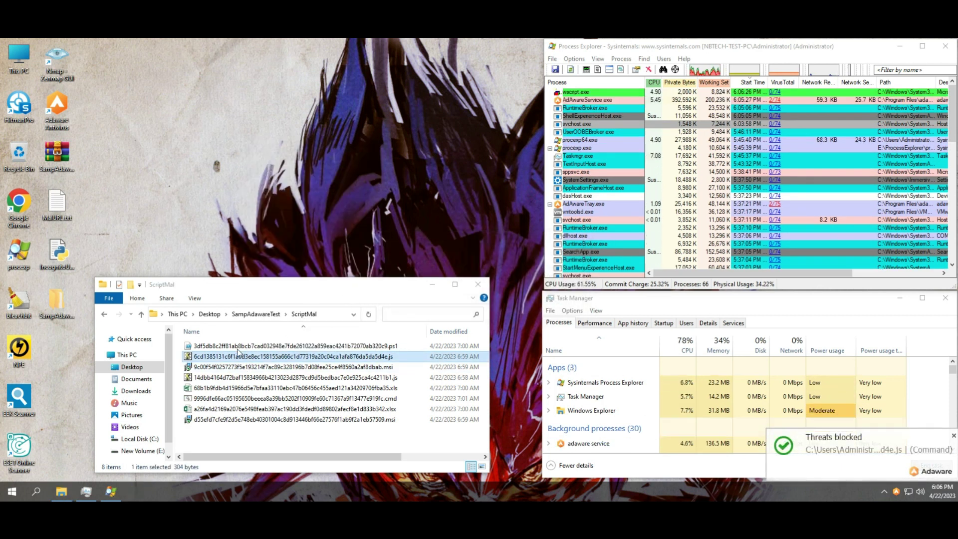
right_click(216, 367)
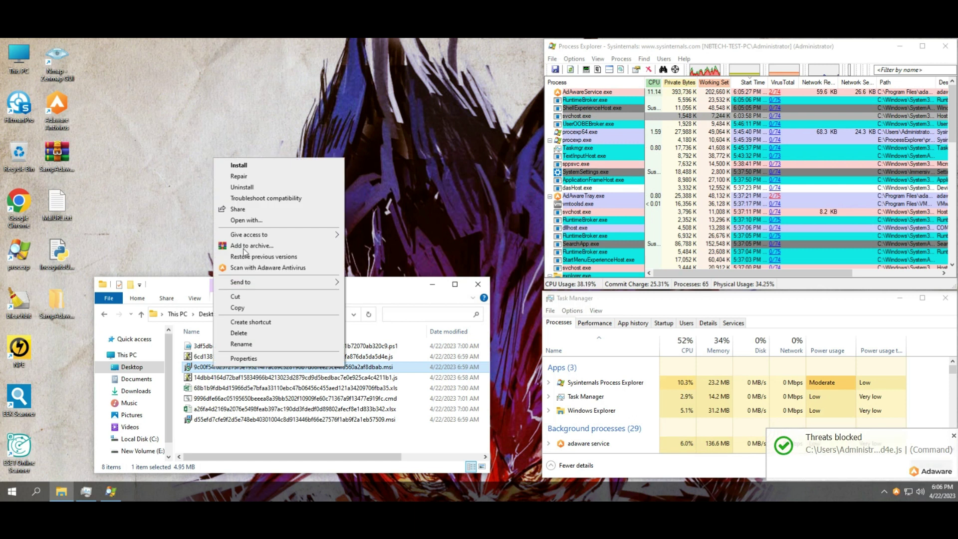
click(239, 165)
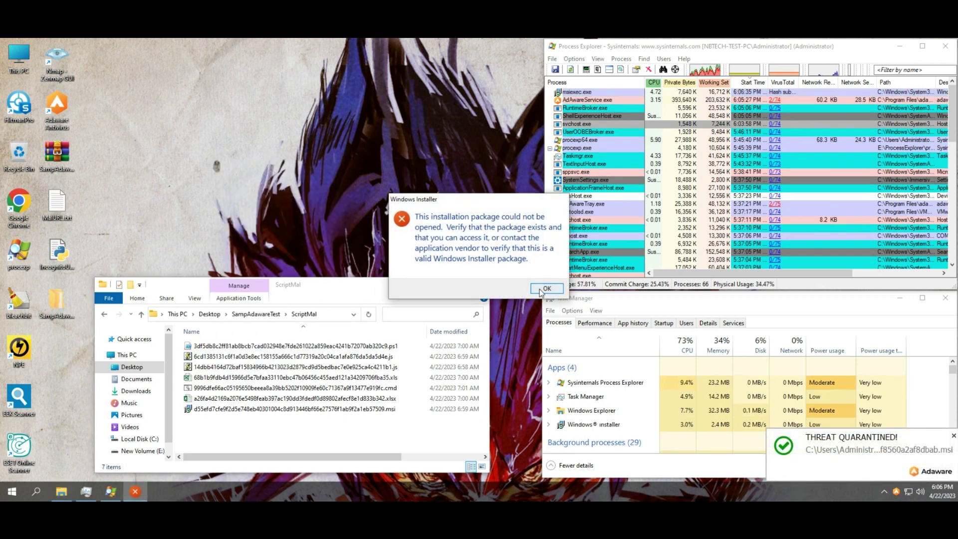
click(548, 288)
Step: Run the remaining .js samples and open the .xls sample in Excel
click(209, 367)
right_click(209, 367)
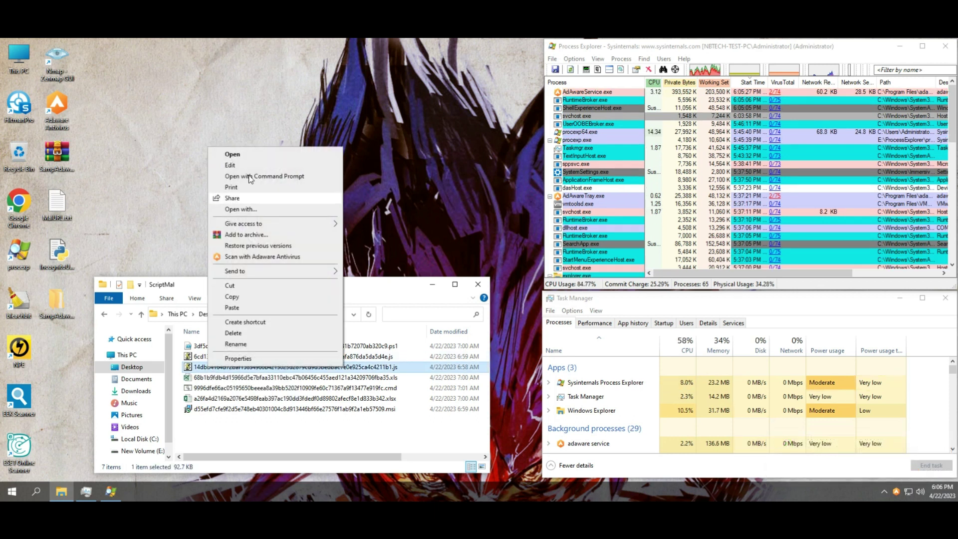
click(254, 160)
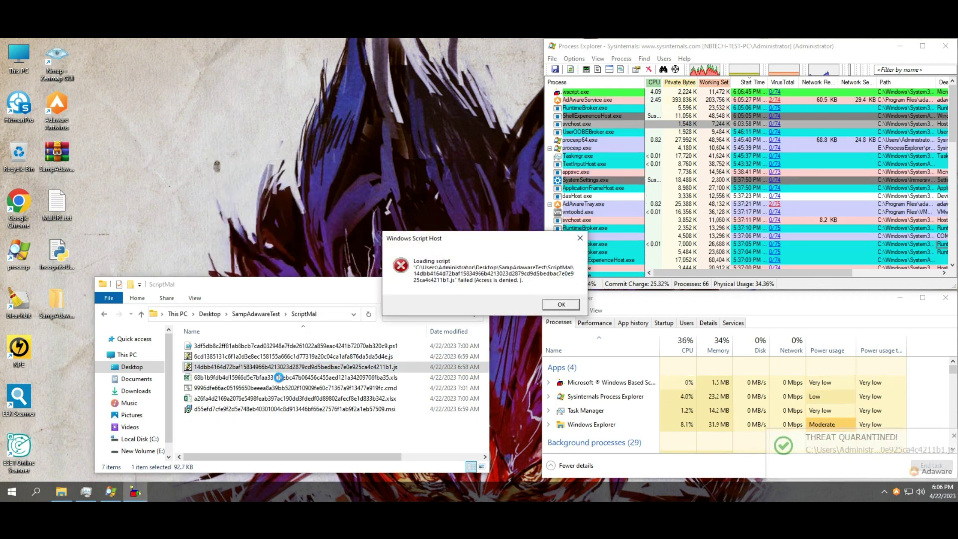
right_click(198, 357)
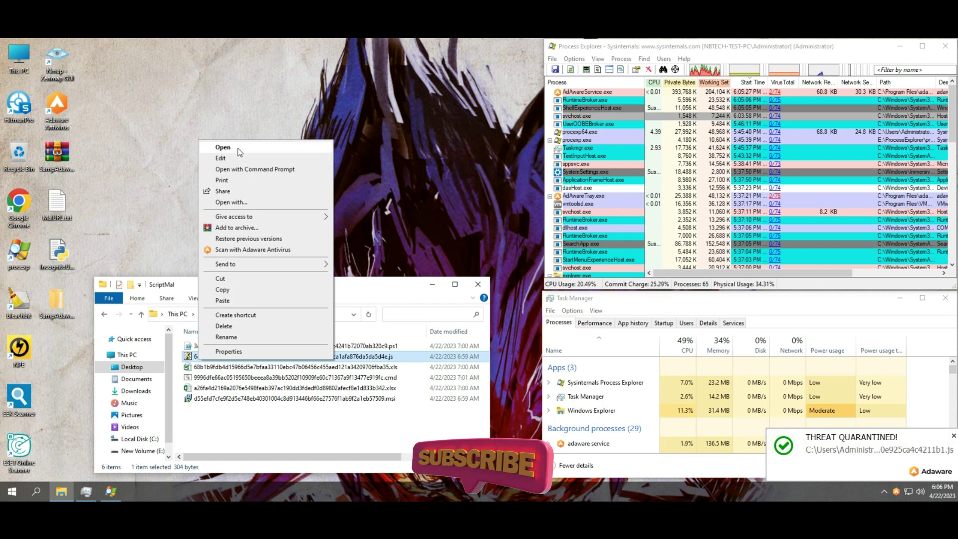
click(239, 152)
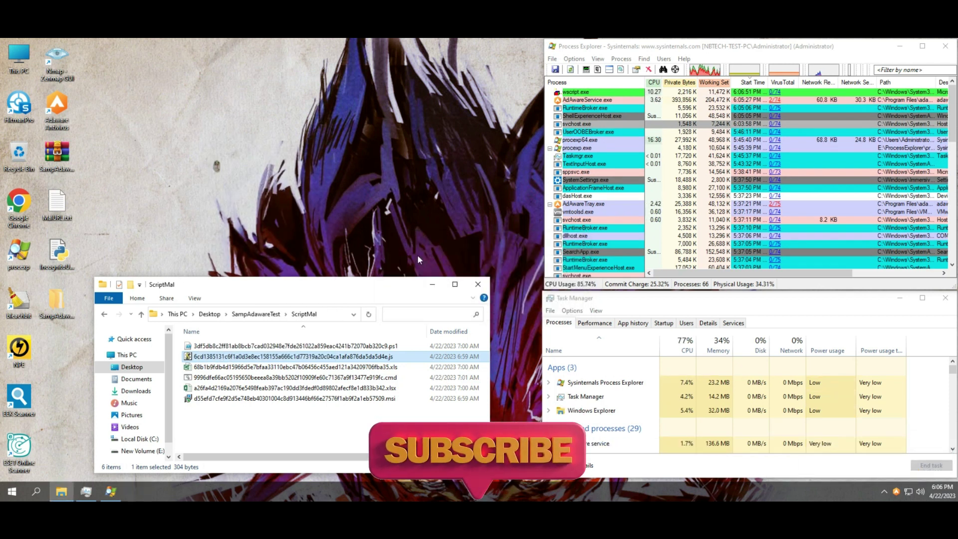
right_click(210, 370)
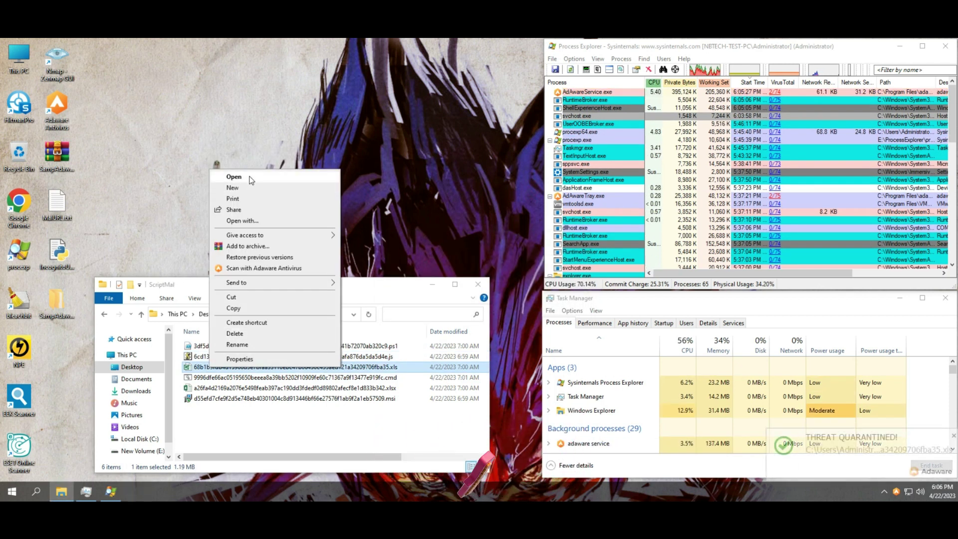
click(250, 177)
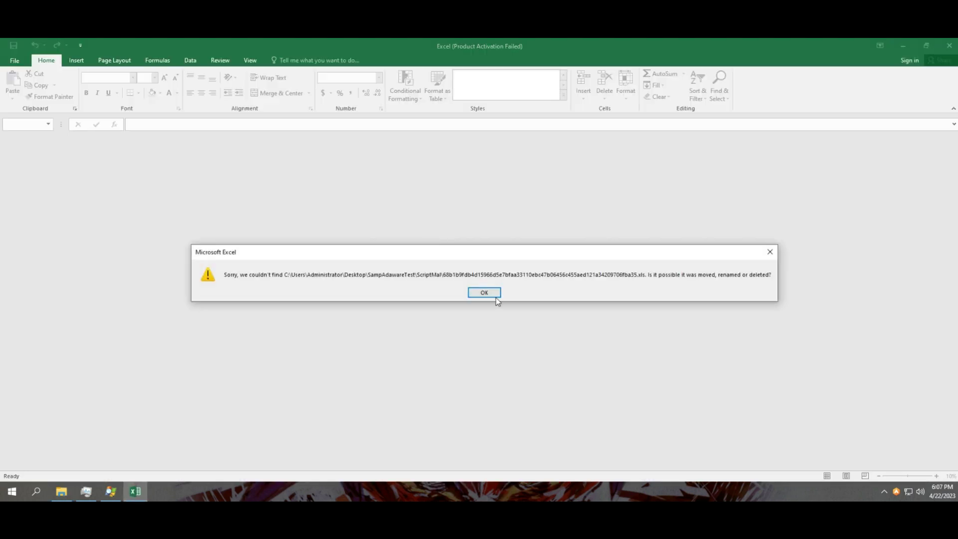
Step: Dismiss Excel's error and activation prompt, close Excel, and run the .cmd sample
click(497, 295)
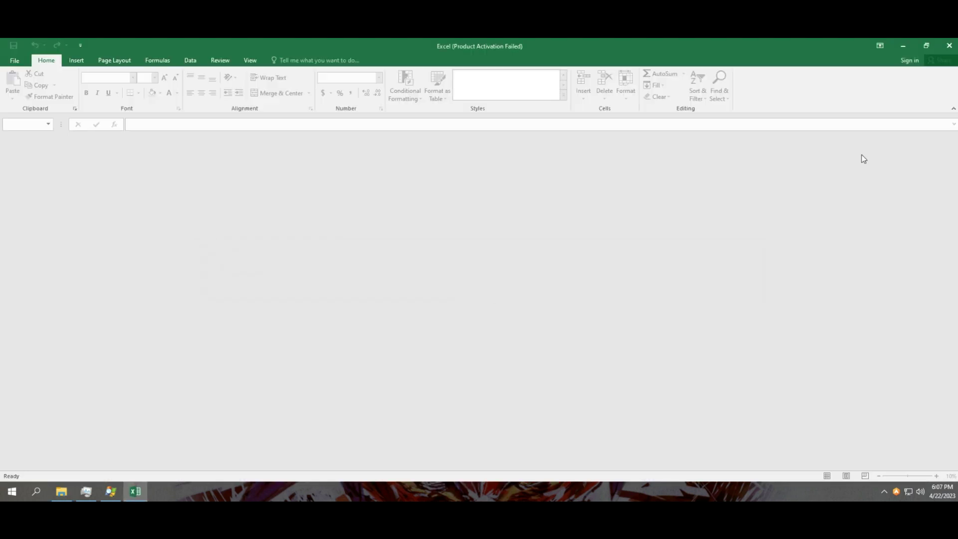
click(581, 362)
click(950, 45)
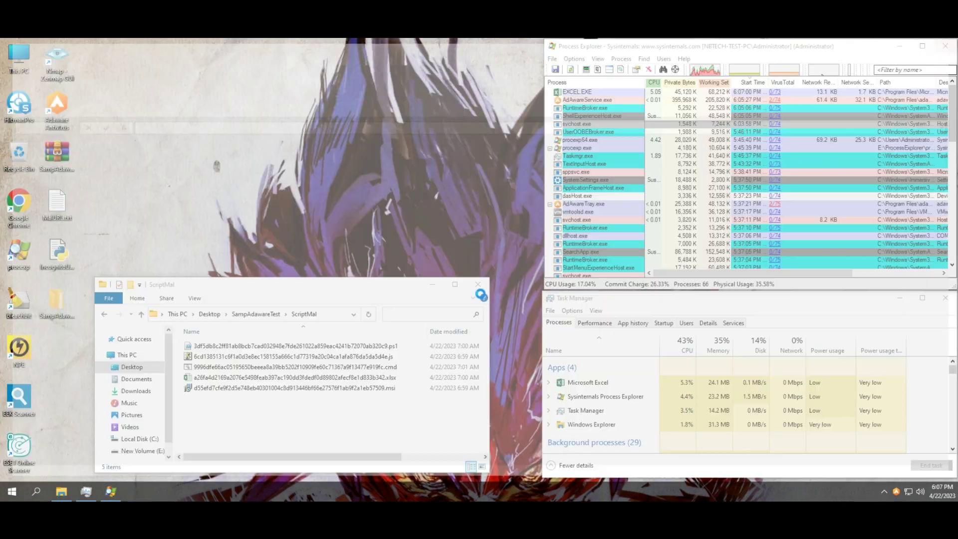
right_click(224, 368)
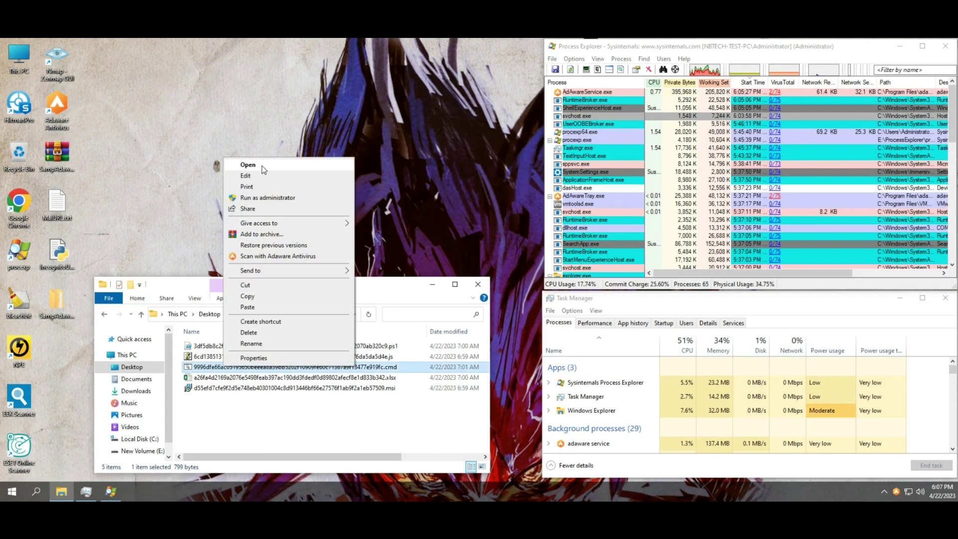
click(262, 166)
click(594, 265)
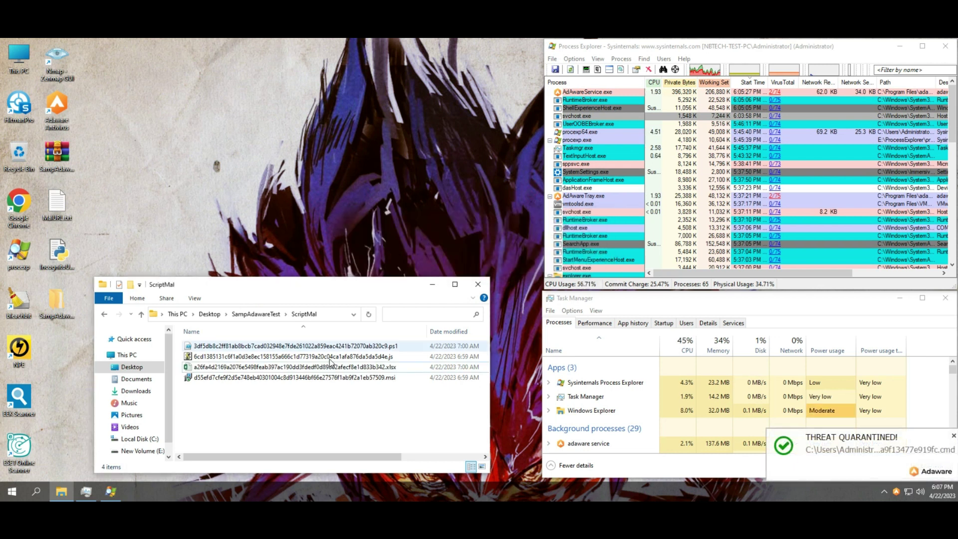
Step: Try opening the .xlsx sample, dismiss the missing-file error and activation notice, and close Excel
key(shift+F10)
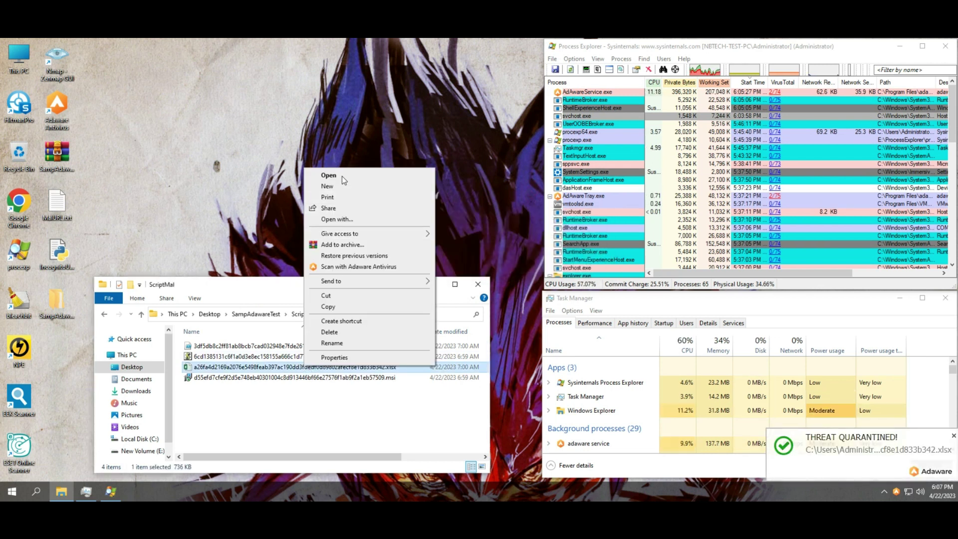
click(343, 176)
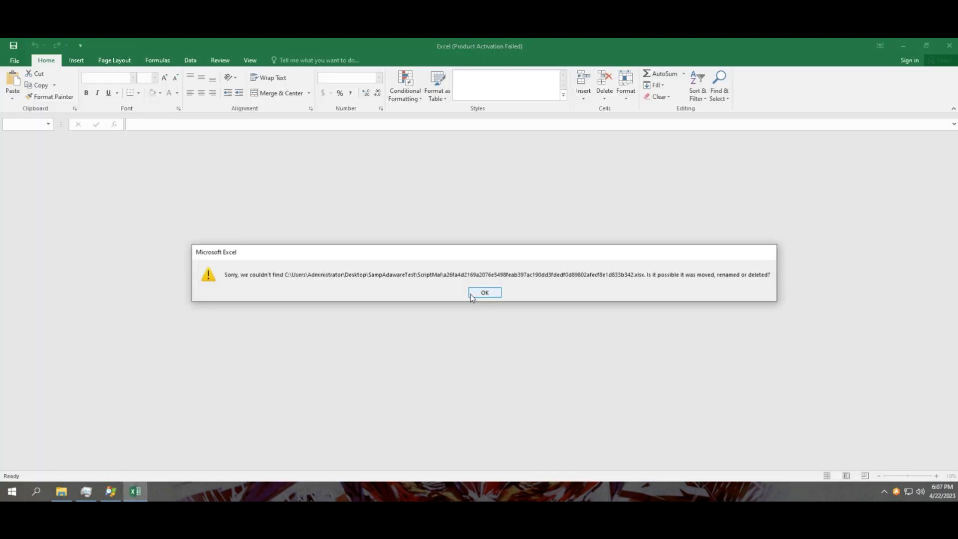
click(470, 293)
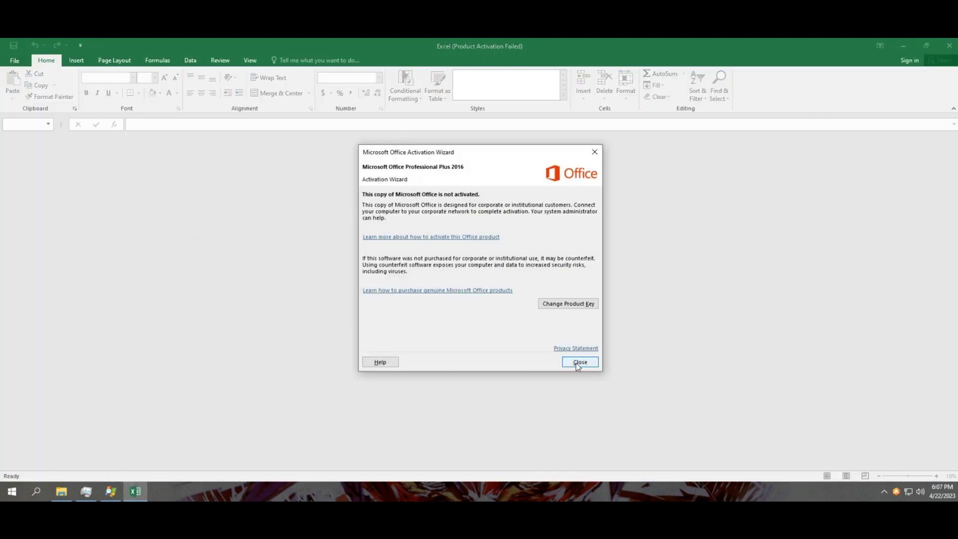
click(580, 363)
click(951, 47)
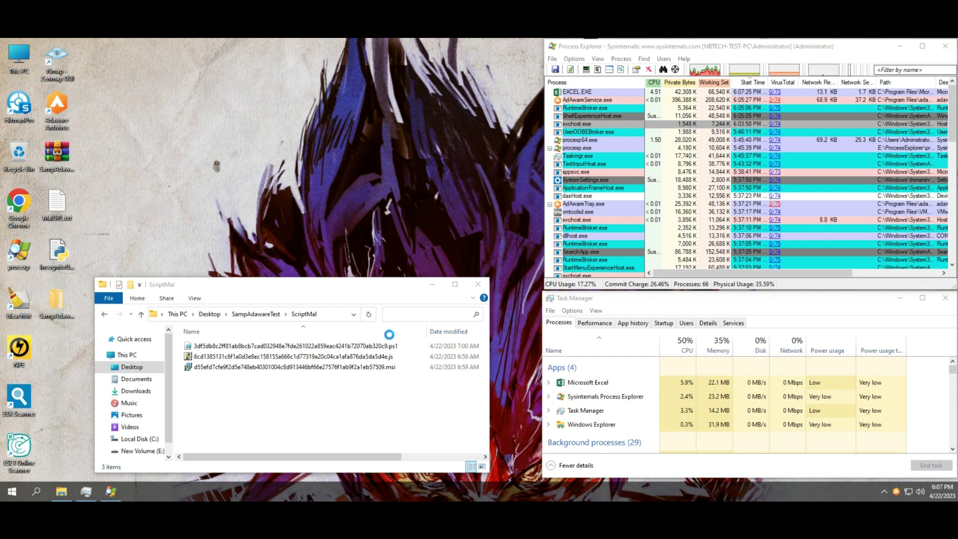
Step: Install the .msi sample and dismiss the resulting DLL error
click(219, 368)
right_click(220, 368)
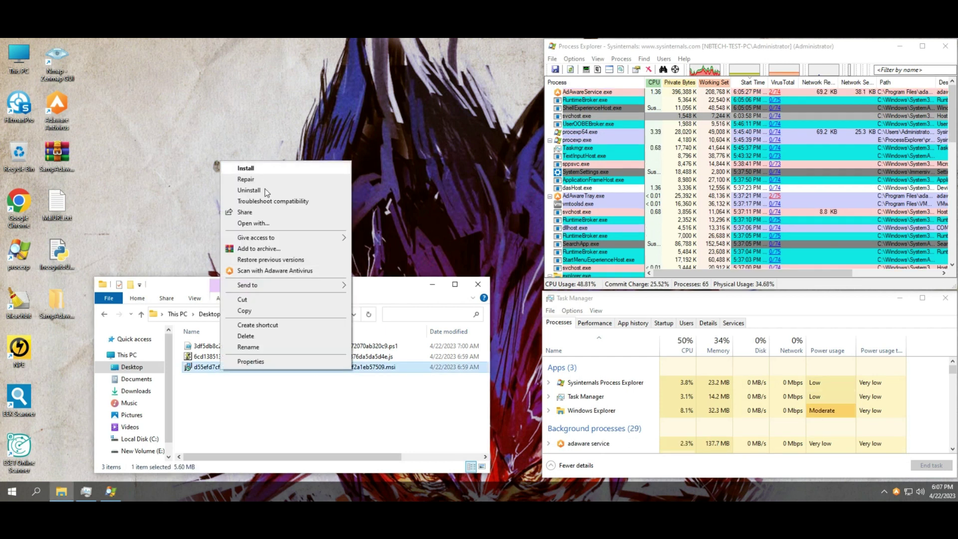
click(244, 166)
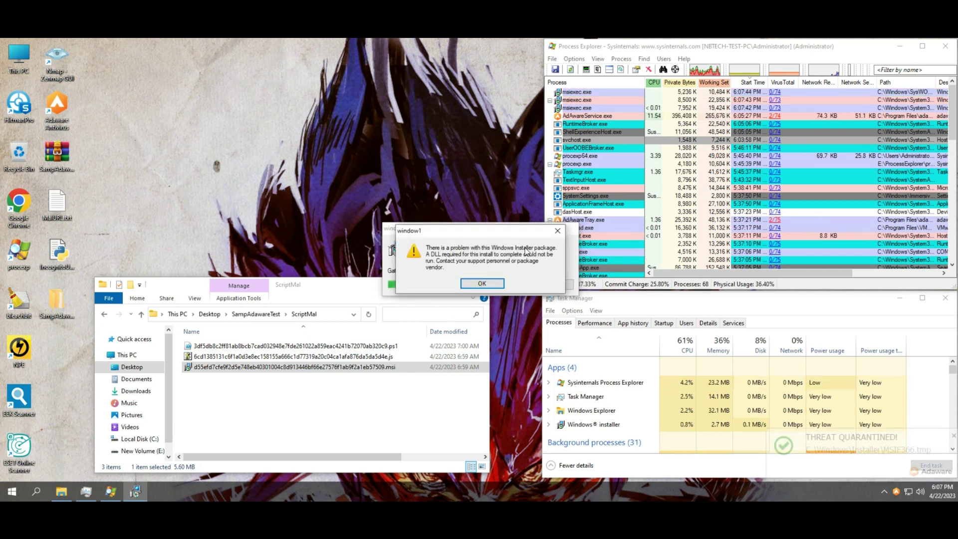
click(482, 283)
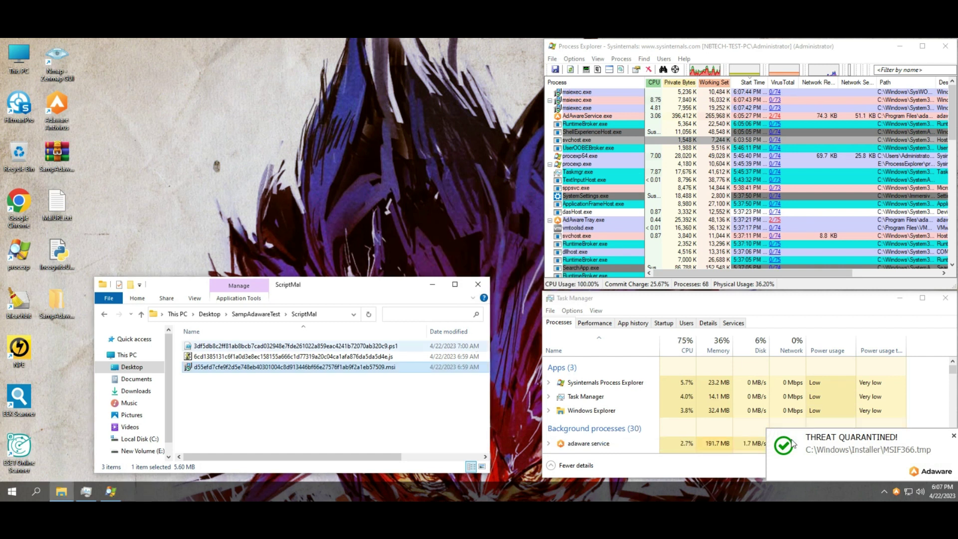
Step: Run the .ps1 sample with PowerShell, then go up to SampAdawareTest
click(375, 345)
right_click(289, 346)
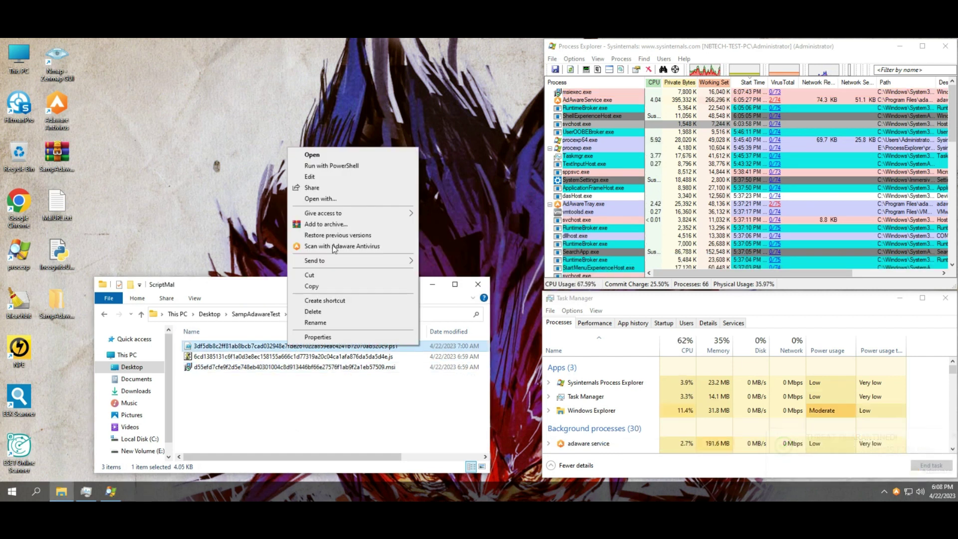
click(354, 166)
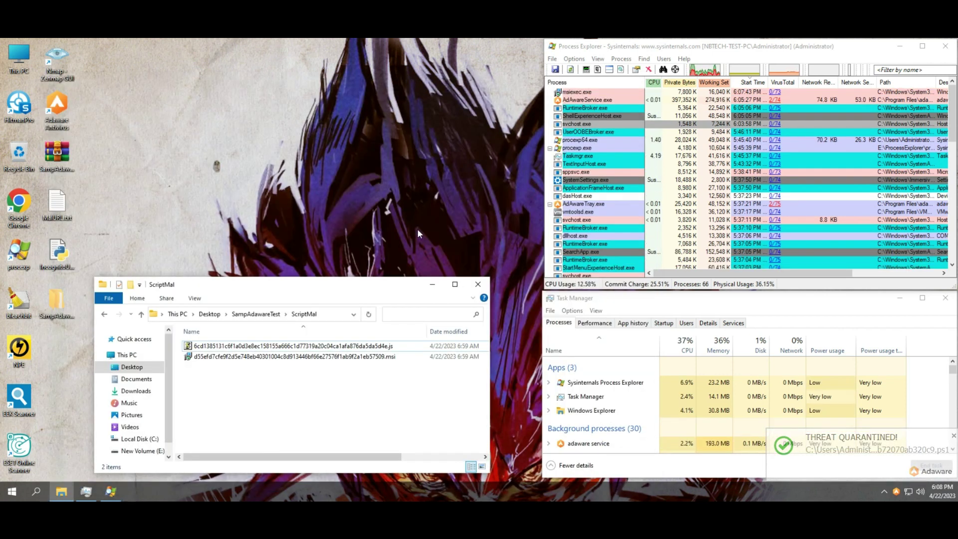
click(245, 318)
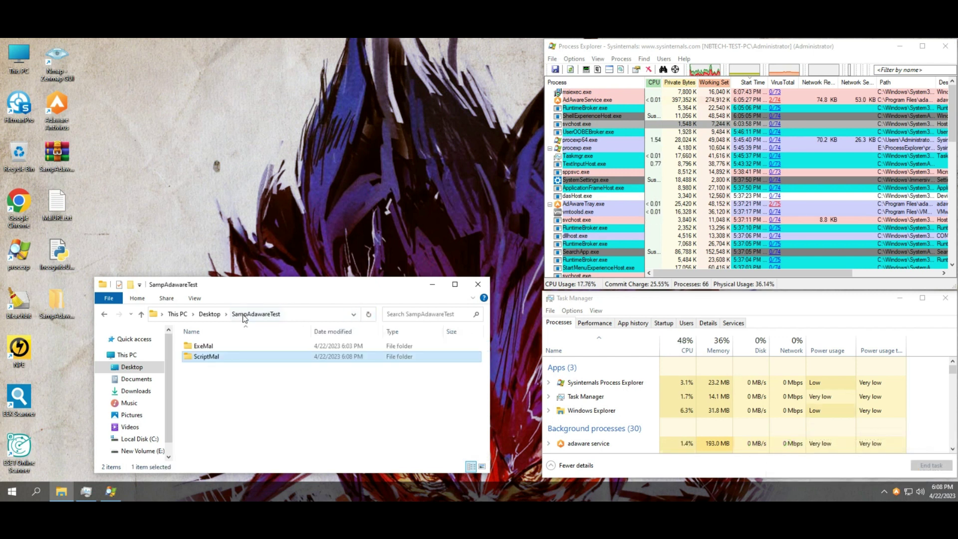
Step: Scan the ScriptMal folder with Adaware and open the detected-threat details
right_click(200, 356)
click(289, 247)
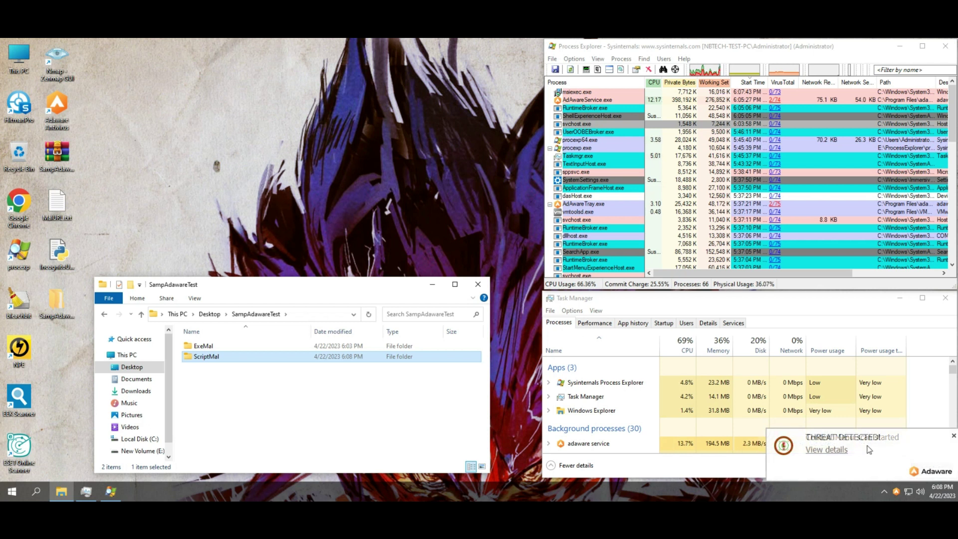
click(821, 451)
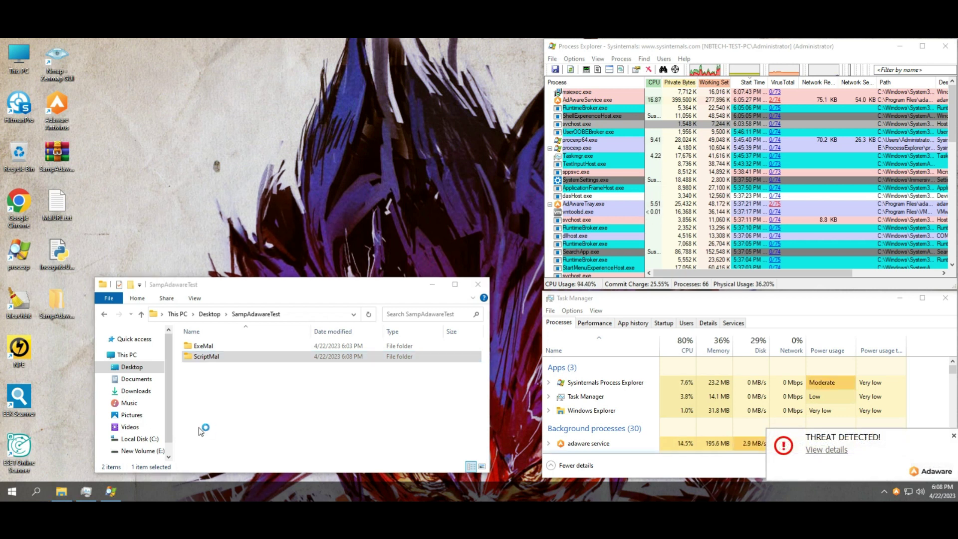
click(206, 358)
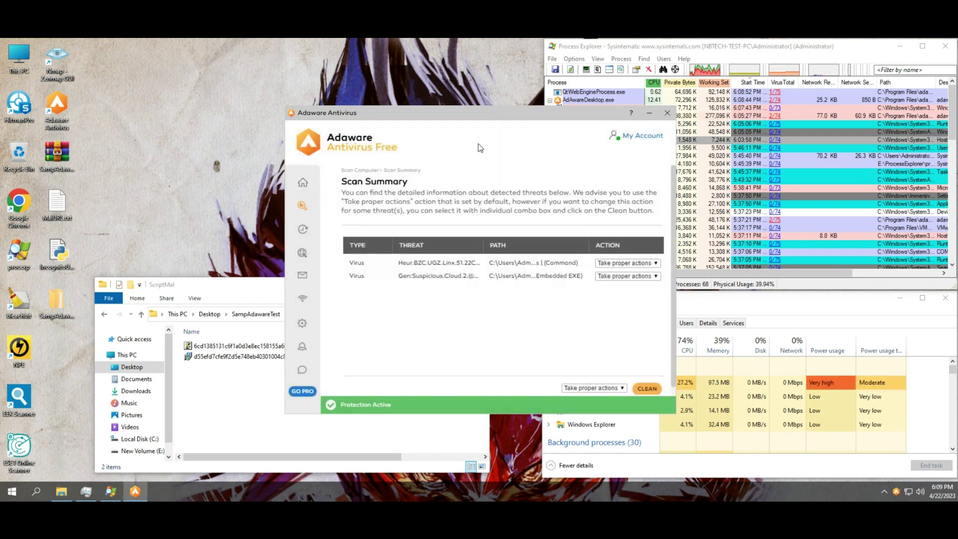
Step: Set both threats and the overall action to Quarantine, clean them, and close Adaware
click(643, 263)
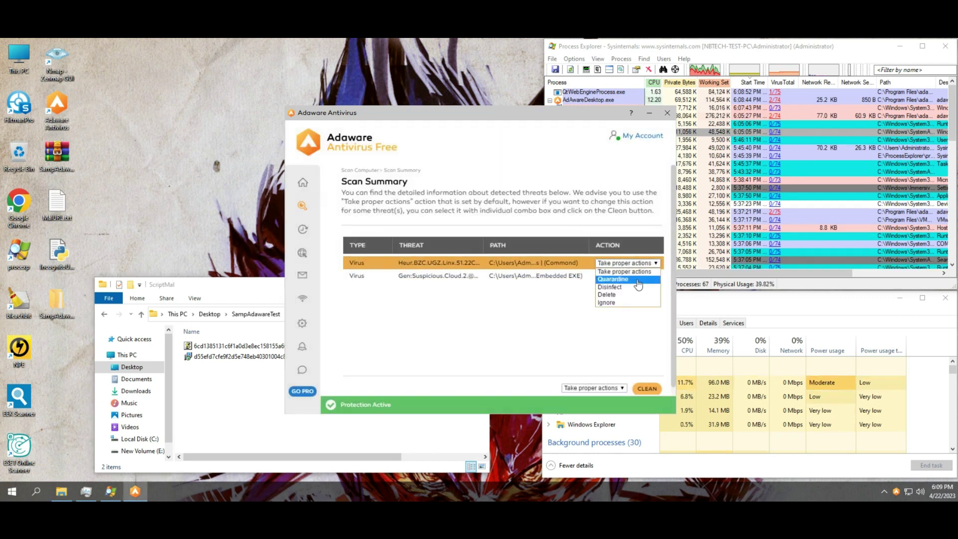
click(638, 283)
click(632, 292)
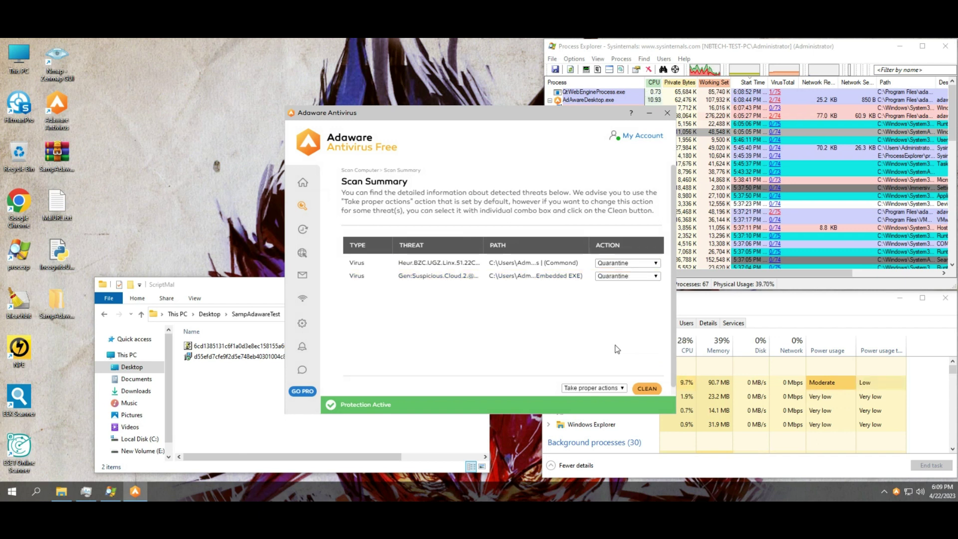
click(606, 393)
click(595, 407)
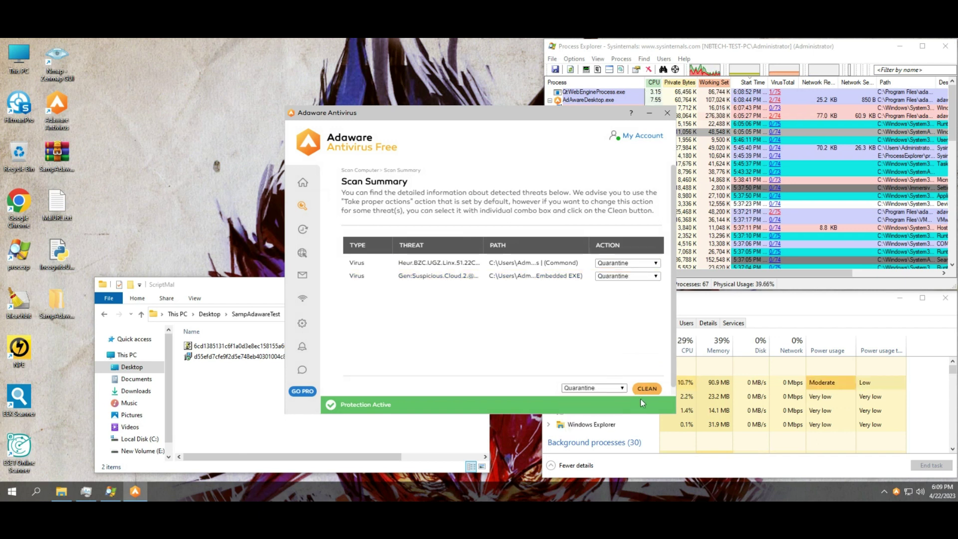
click(648, 389)
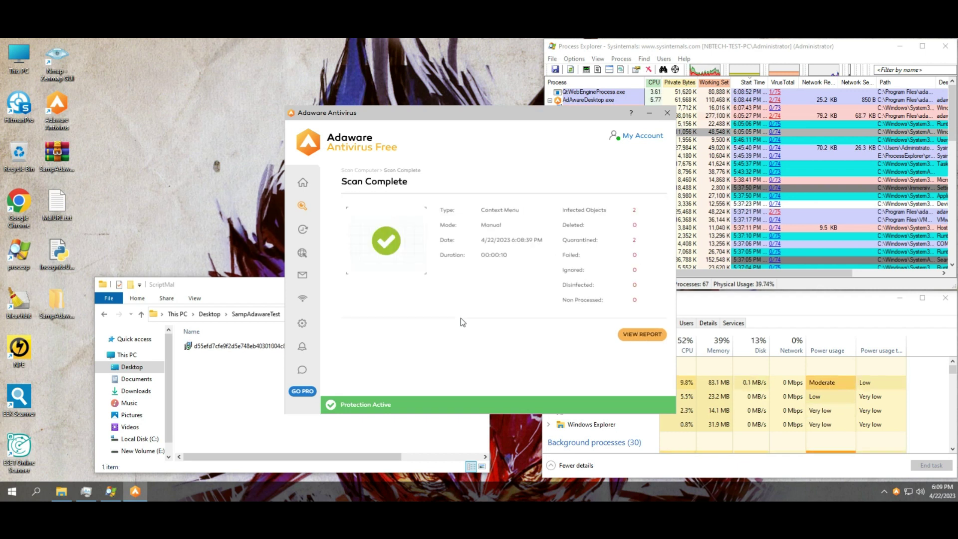
click(668, 113)
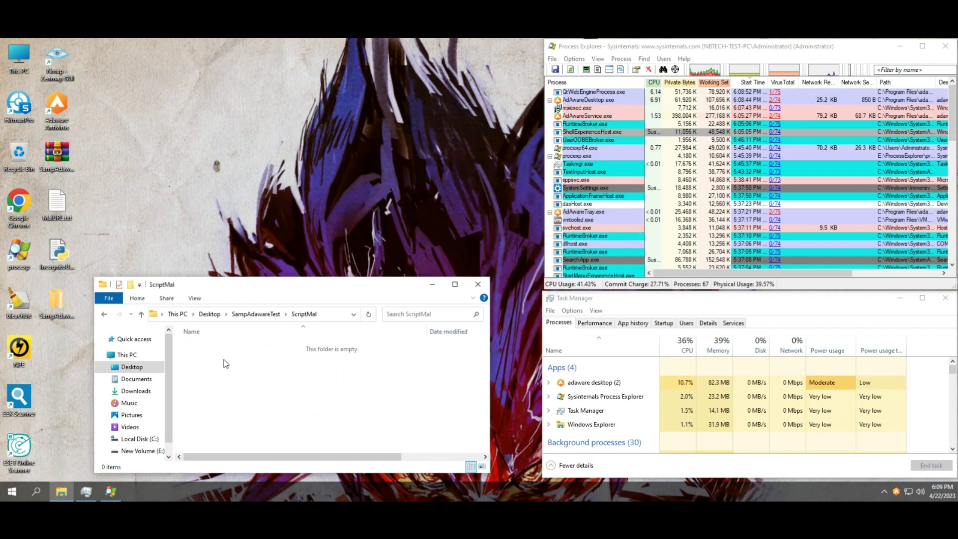
Step: Reopen ExeMal to confirm its 8 remaining samples, then close File Explorer and Task Manager
click(257, 314)
double_click(214, 344)
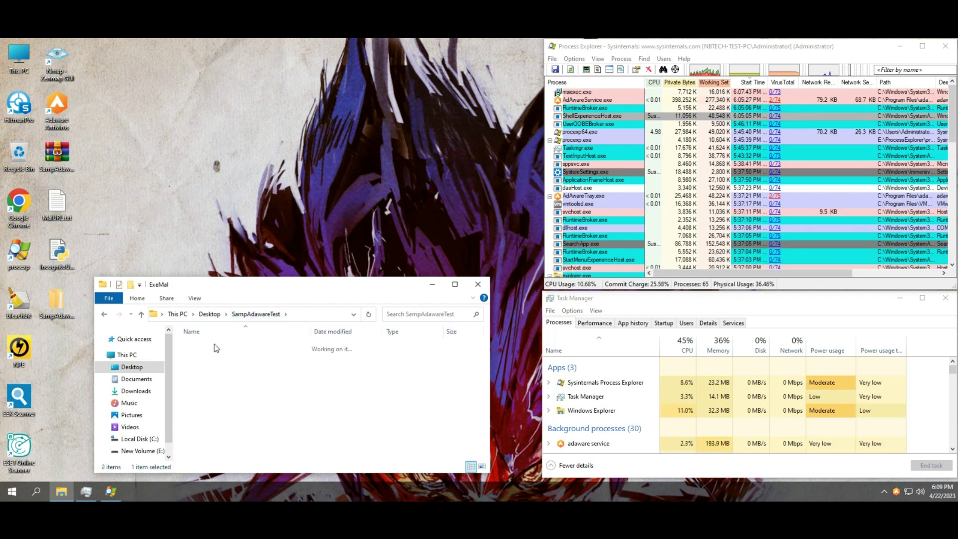
drag(205, 452, 226, 340)
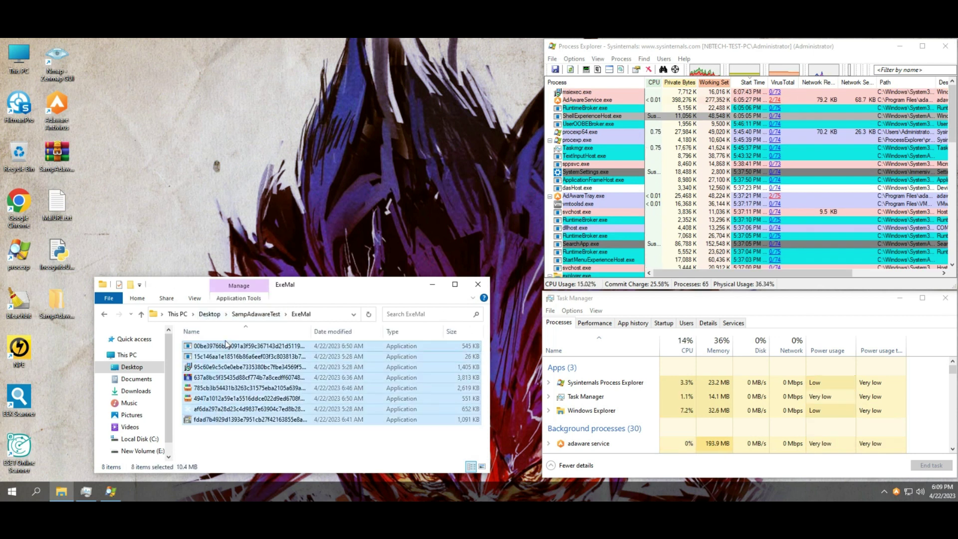
click(477, 285)
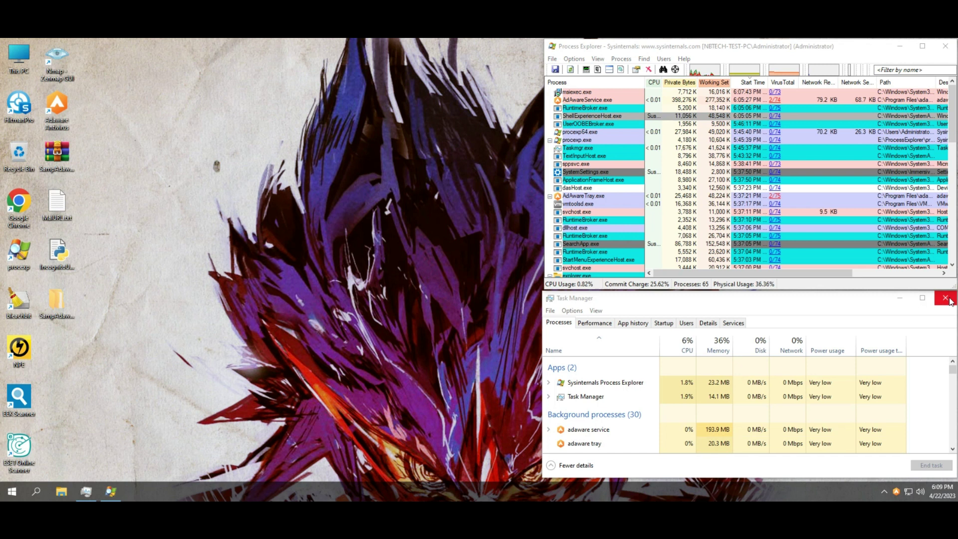
click(950, 301)
drag(954, 115, 956, 89)
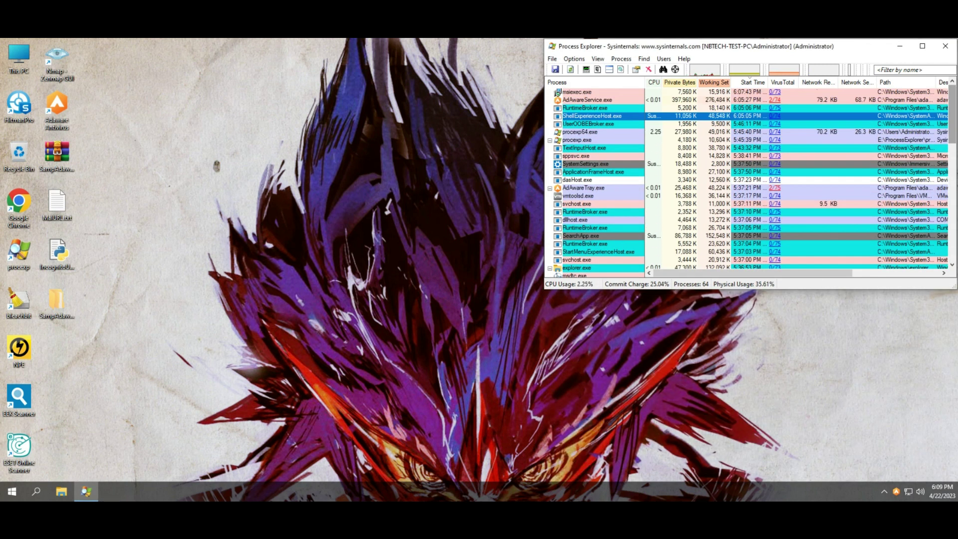
Step: Close Process Explorer, launch Adaware from the desktop, and show Task Manager's startup apps
click(945, 47)
double_click(58, 108)
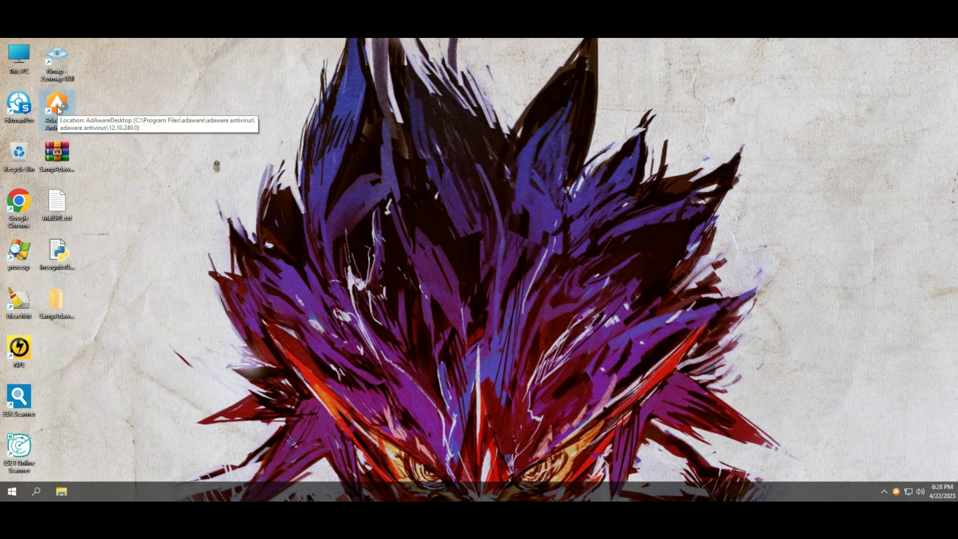
right_click(435, 489)
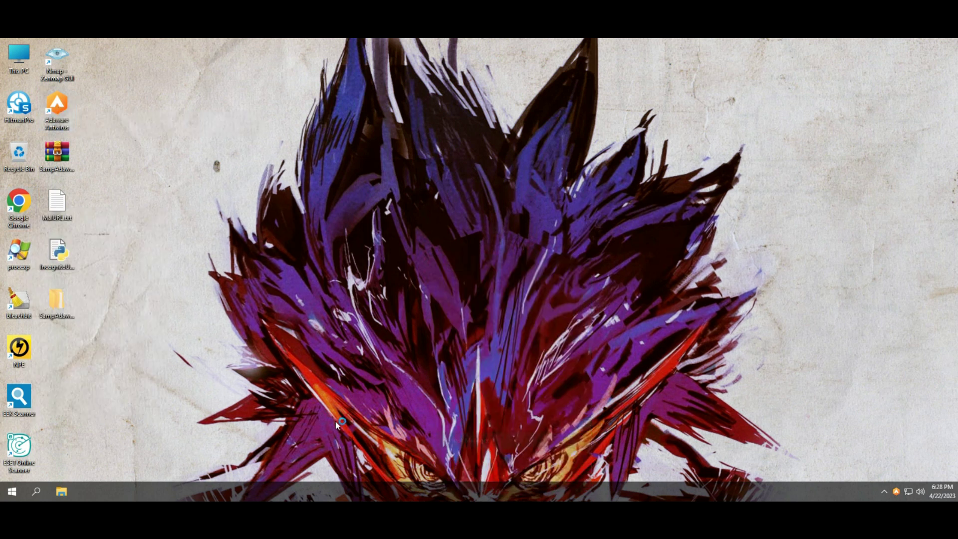
click(472, 439)
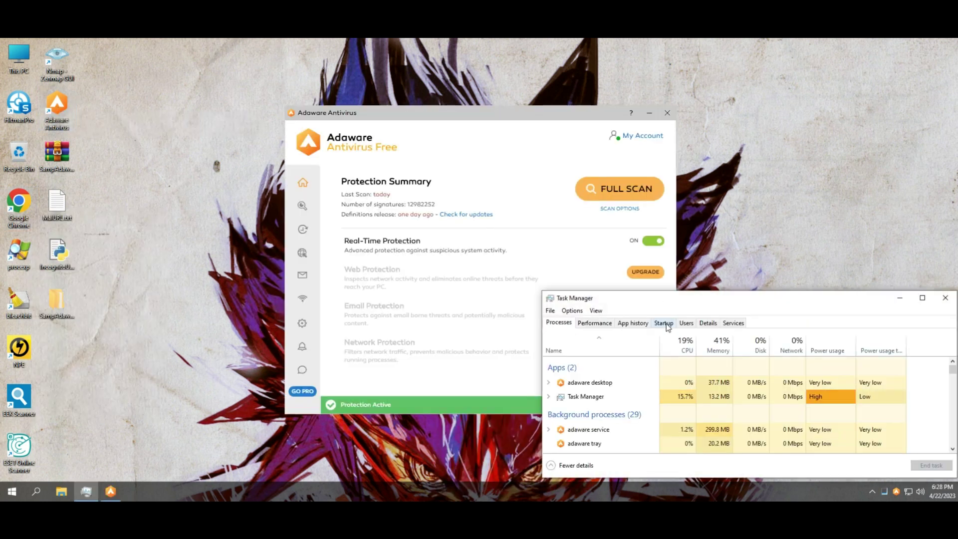
click(664, 323)
Step: Start Adaware's full scan, sort Task Manager processes by CPU, and view the 13 detected threats
click(627, 192)
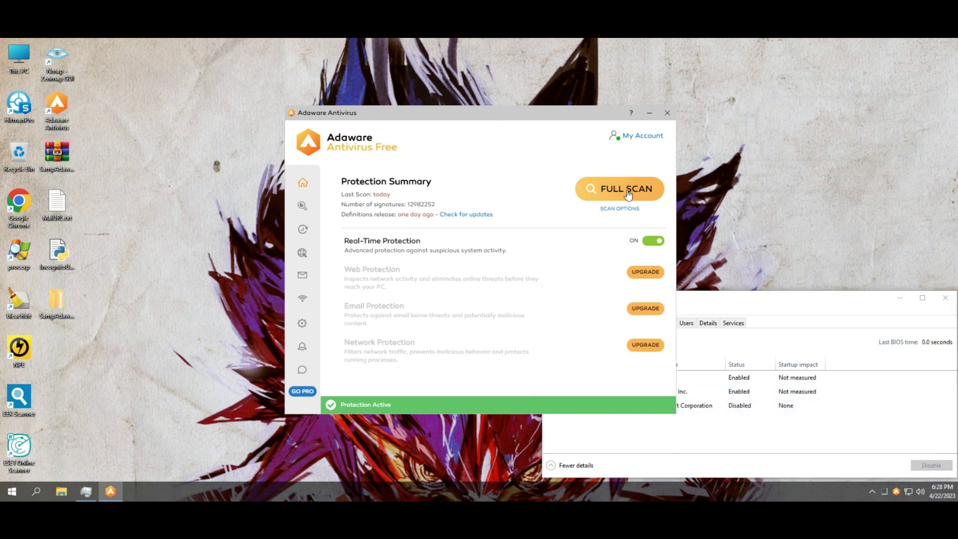
drag(454, 118, 260, 86)
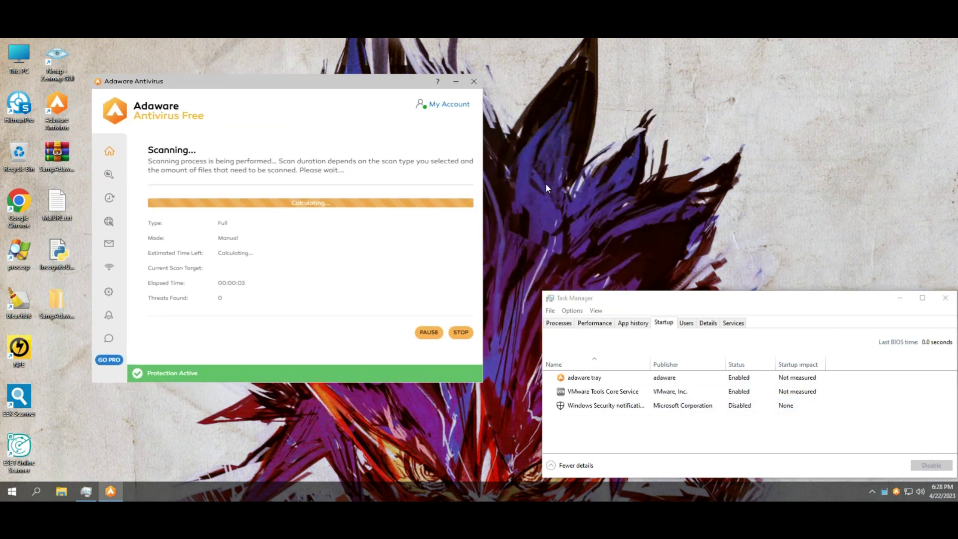
click(559, 325)
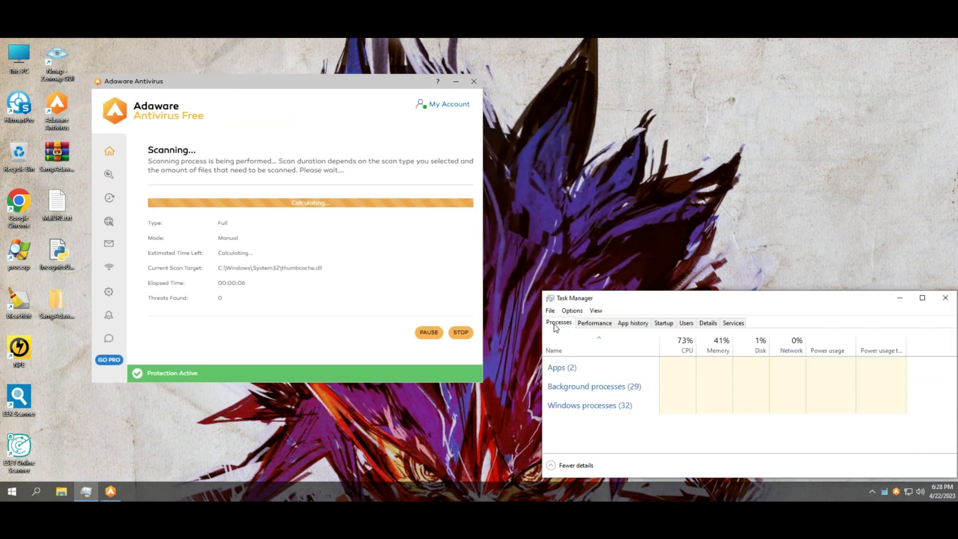
click(679, 347)
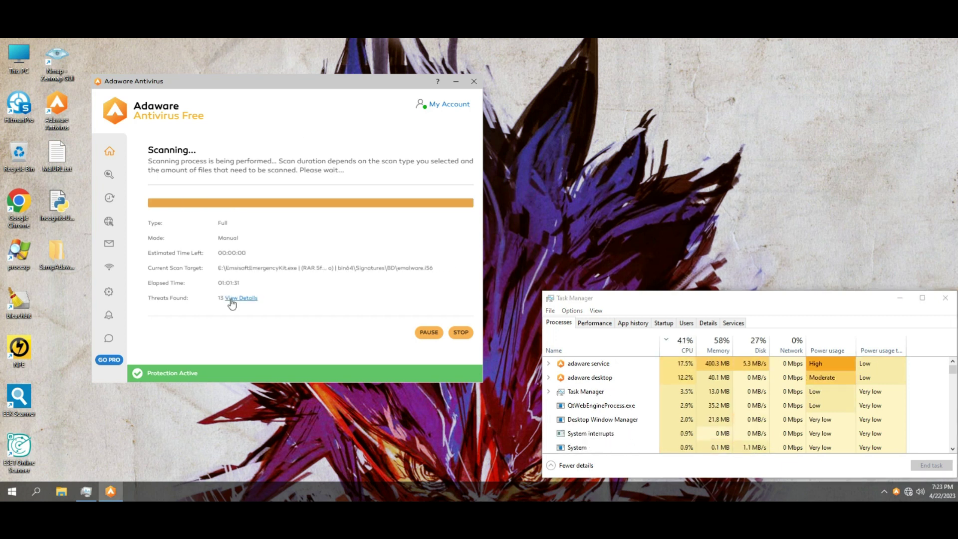
click(232, 300)
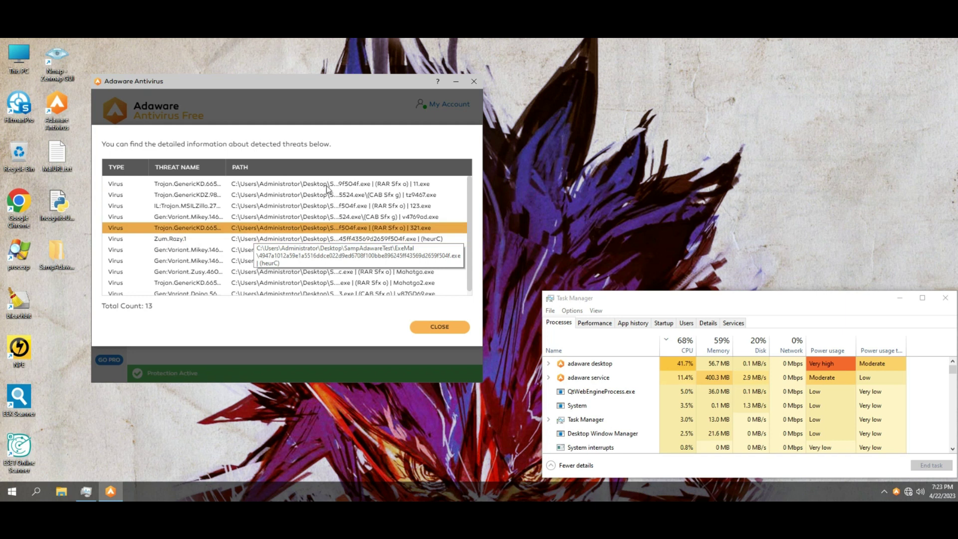
Step: Close the detailed 13-threat list to return to the Scan Summary page
drag(468, 217, 466, 240)
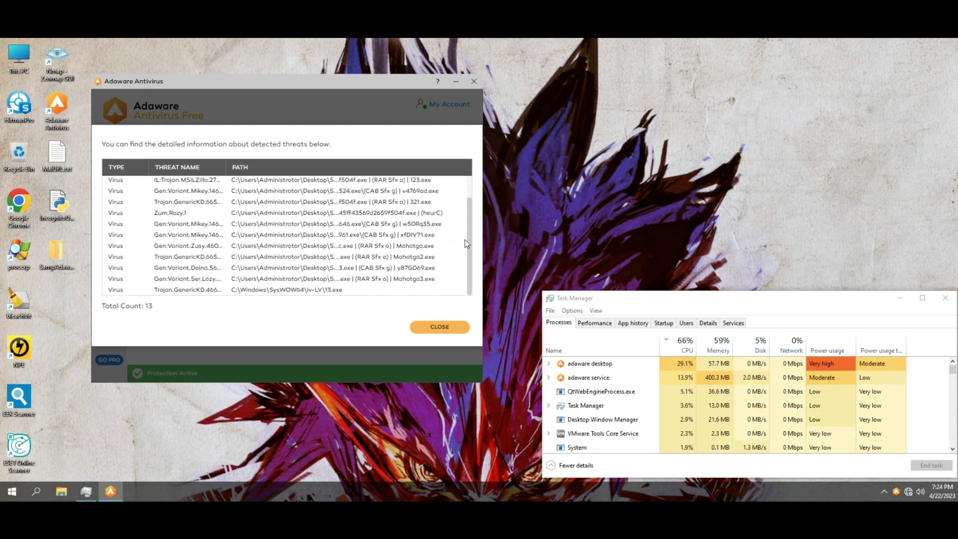
scroll(468, 180, up, 1)
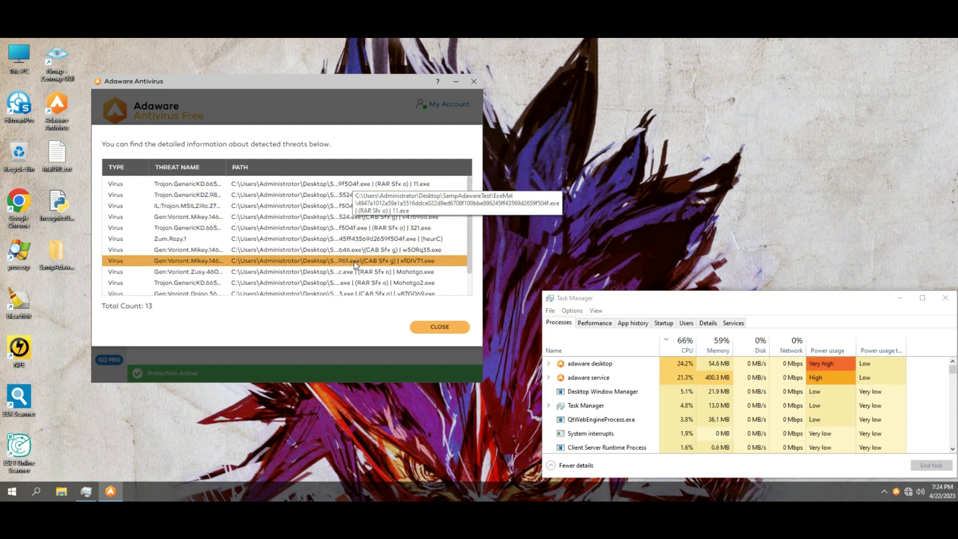
click(440, 328)
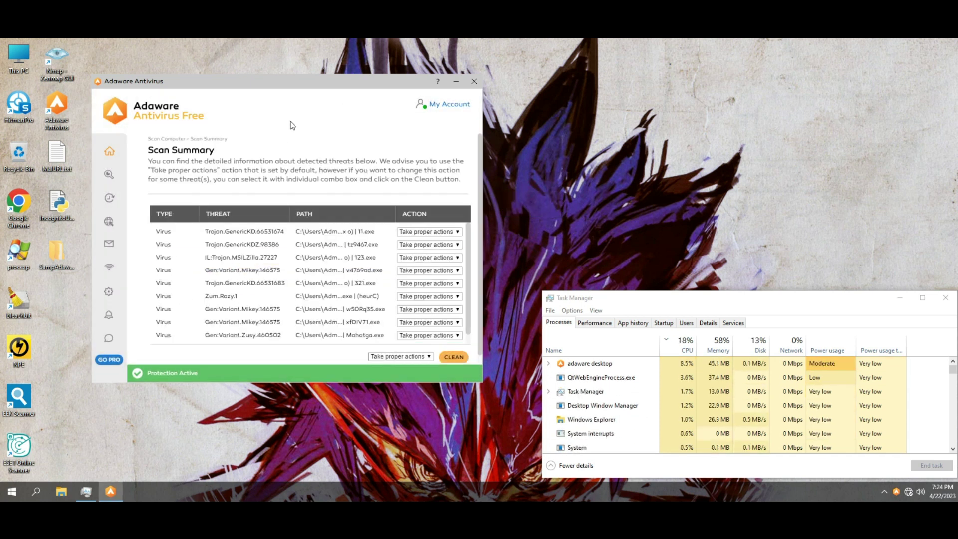
Step: Set all 13 detected threats to Quarantine, clean them, and refresh the desktop
click(398, 357)
click(407, 377)
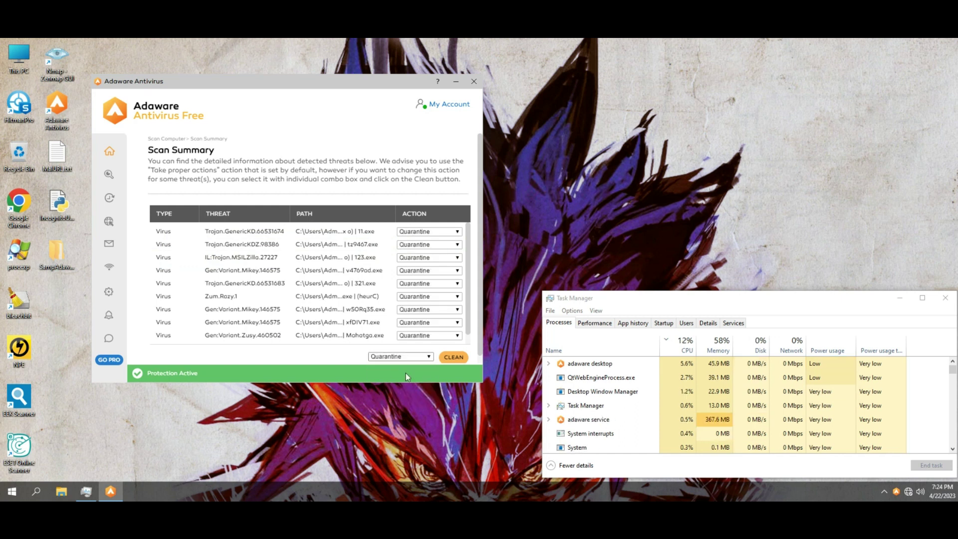
click(454, 357)
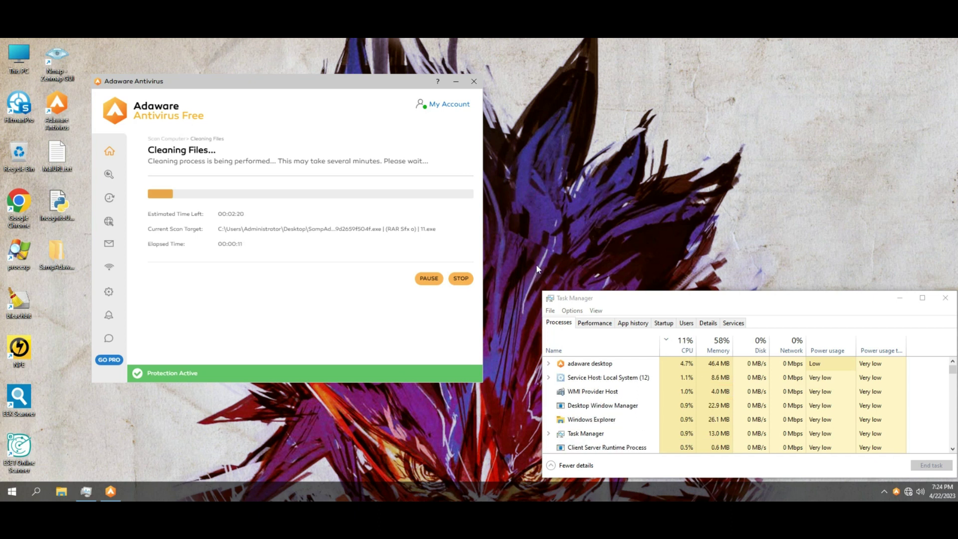
right_click(796, 77)
click(818, 105)
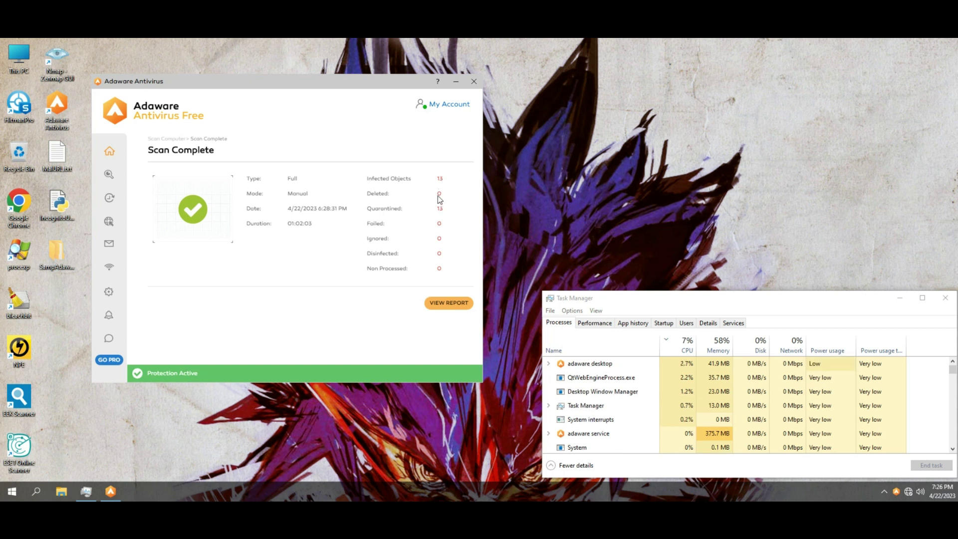
Step: Review the report's Objects Detected list, return Home, and close Adaware Antivirus
click(449, 303)
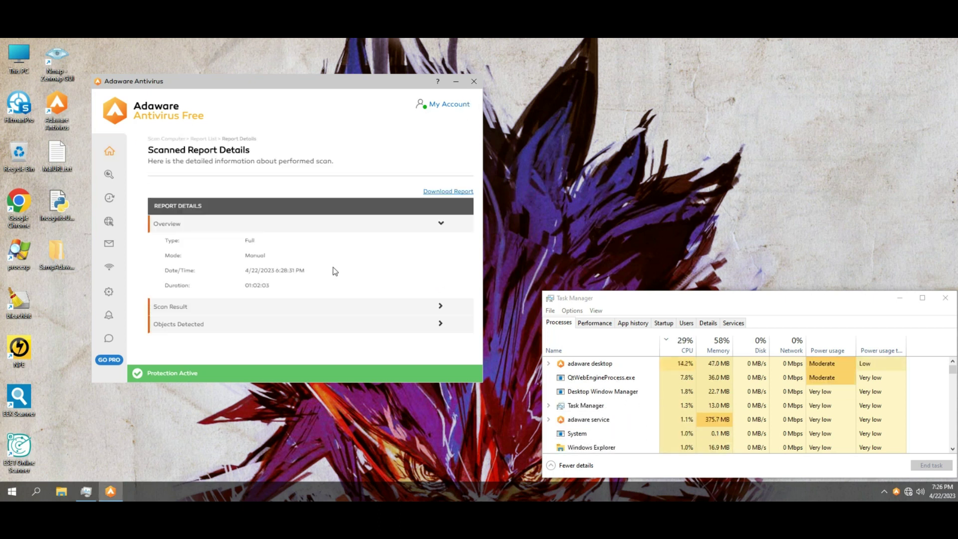
click(438, 325)
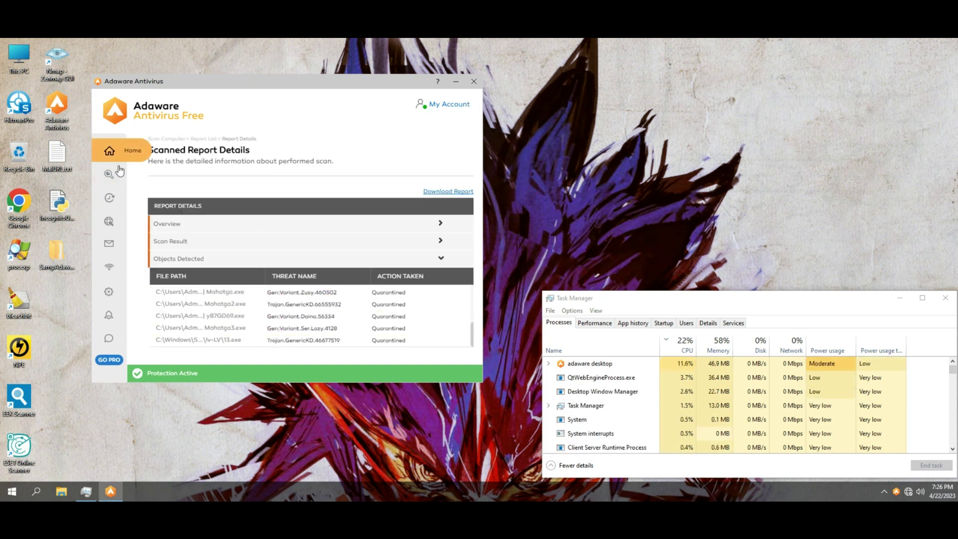
click(112, 150)
click(474, 82)
click(161, 122)
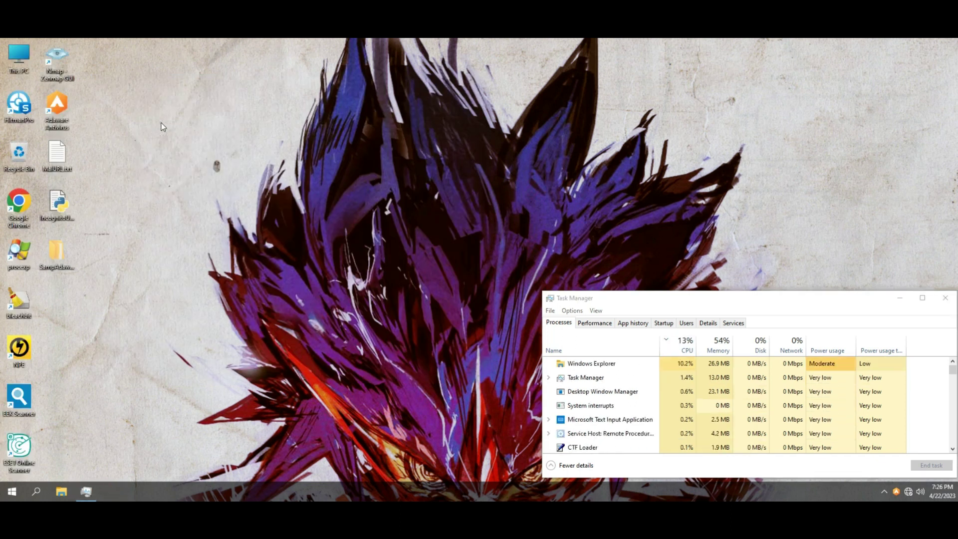
Step: Inspect the ExeMal and ScriptMal folders inside SampAdawareTest, then close File Explorer
double_click(56, 255)
double_click(204, 346)
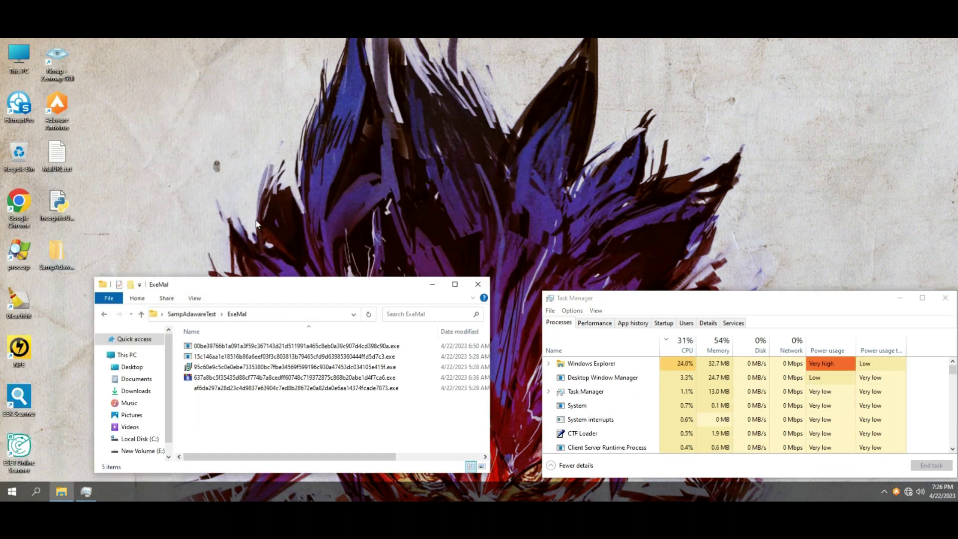
key(ctrl+a)
click(207, 312)
double_click(203, 357)
key(BackSpace)
click(254, 415)
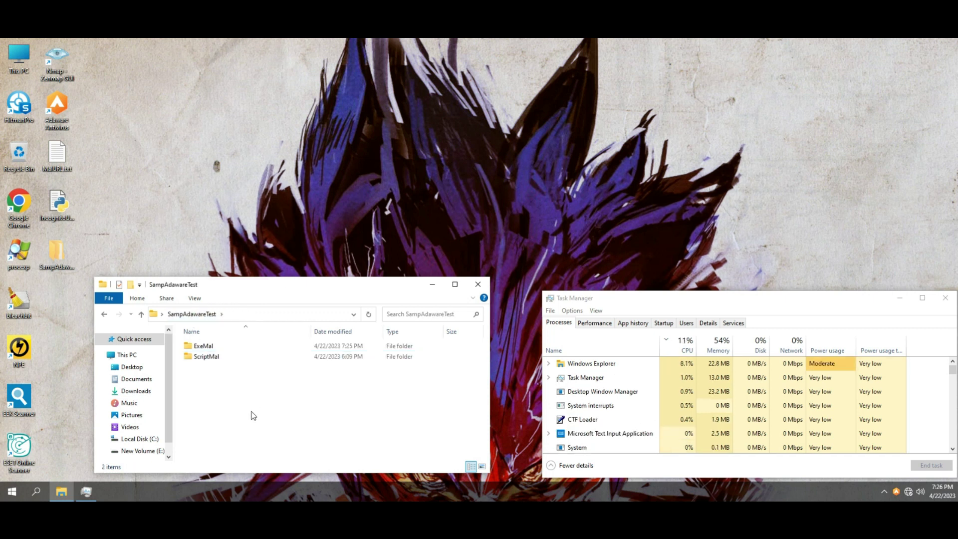
click(476, 284)
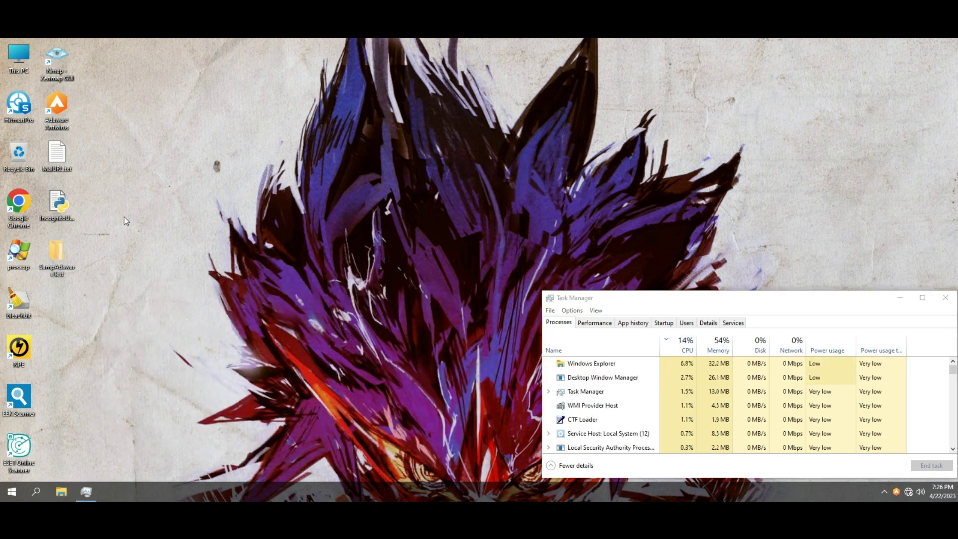
Step: Permanently delete the SampAdawareTest folder and test files from the desktop
drag(98, 152, 40, 278)
key(shift+Delete)
key(Return)
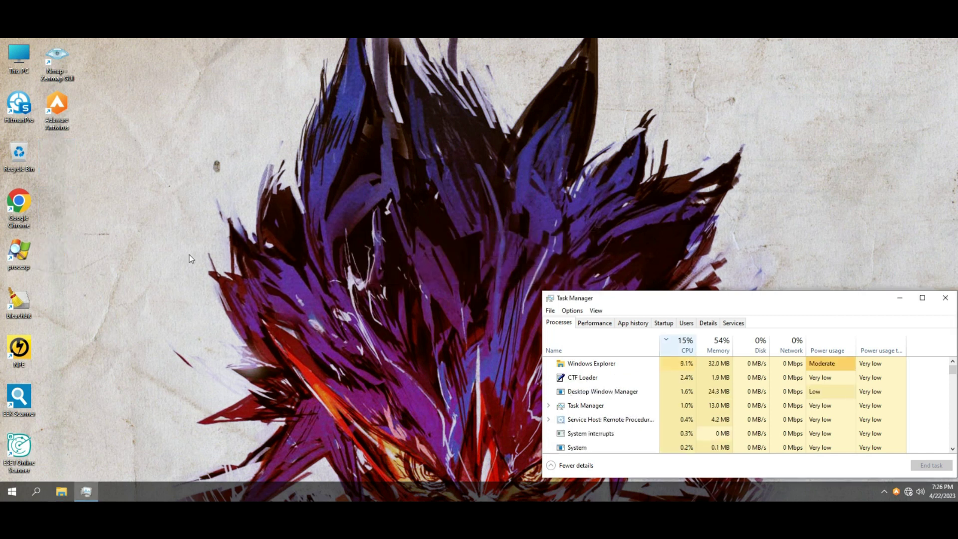
Step: Close Task Manager and restart Windows from the Win+X menu
click(946, 297)
right_click(12, 492)
mouse_move(65, 458)
click(167, 456)
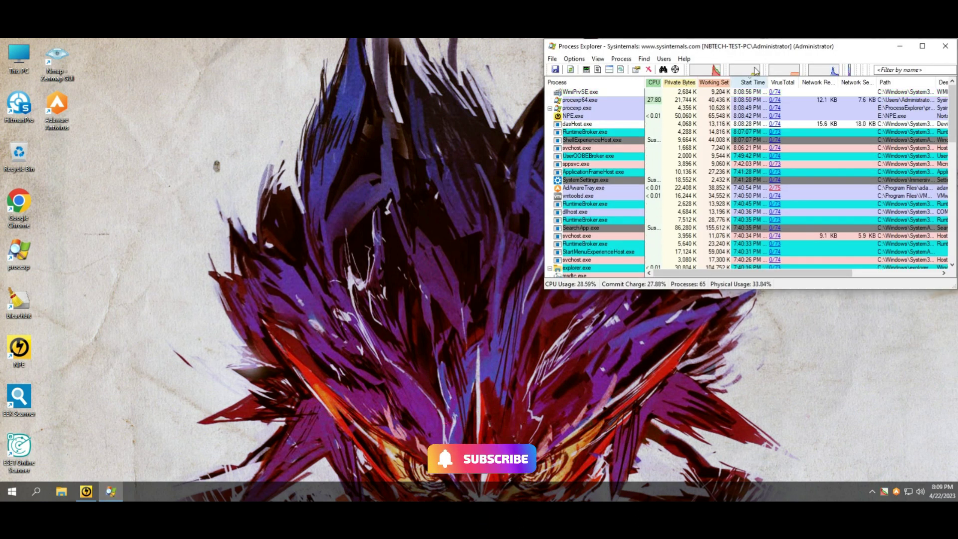
Step: Check the AdAwareWSCService.exe process in Process Explorer, then close Process Explorer
scroll(749, 215, down, 6)
click(689, 196)
scroll(837, 200, up, 6)
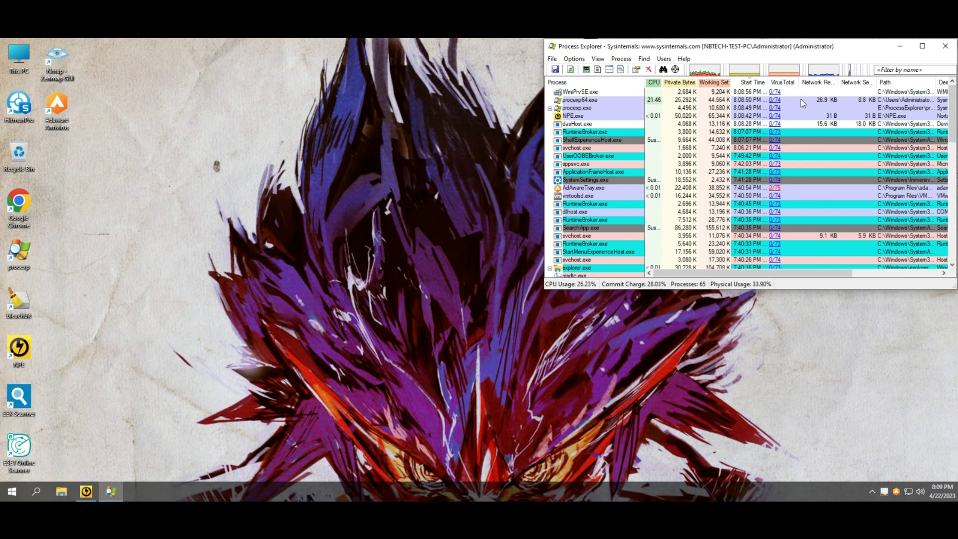
click(946, 46)
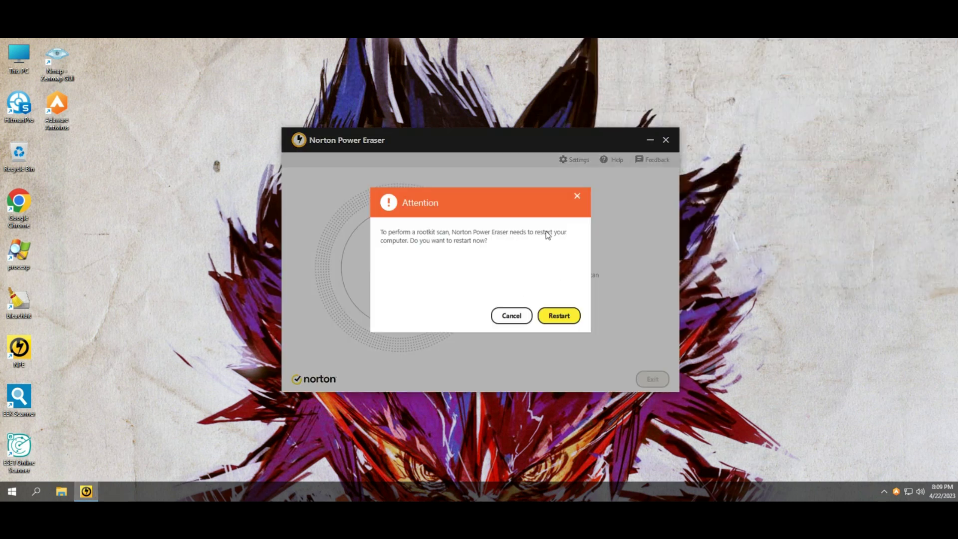
Step: Decline Norton Power Eraser's restart for a rootkit scan and refresh the desktop
click(558, 319)
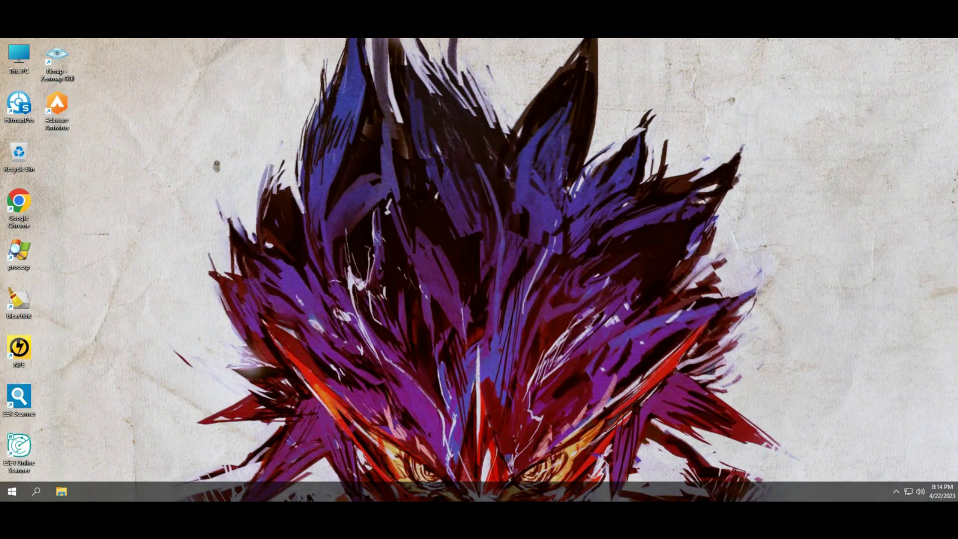
right_click(717, 122)
click(739, 149)
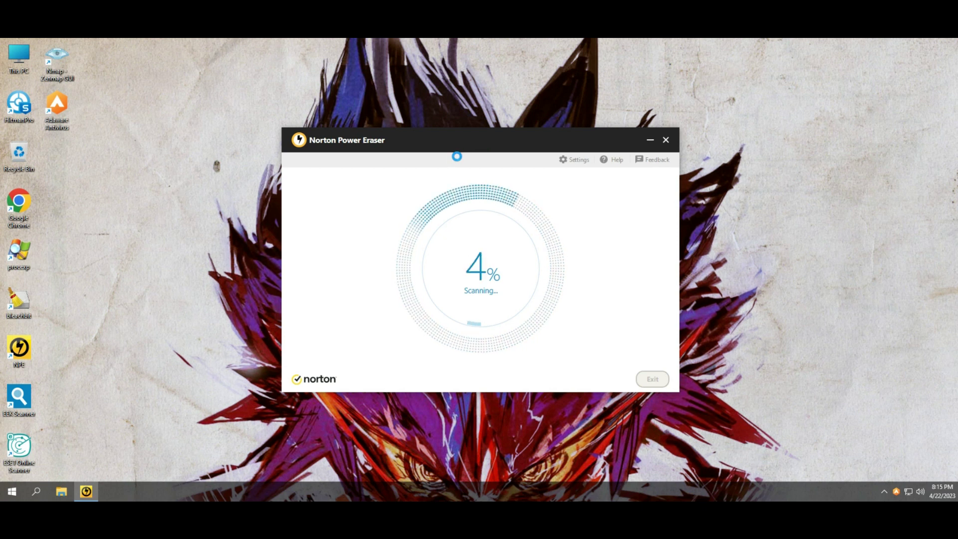
Step: Open Task Manager beside the finished No Threats Found scan, then exit Norton Power Eraser
right_click(513, 498)
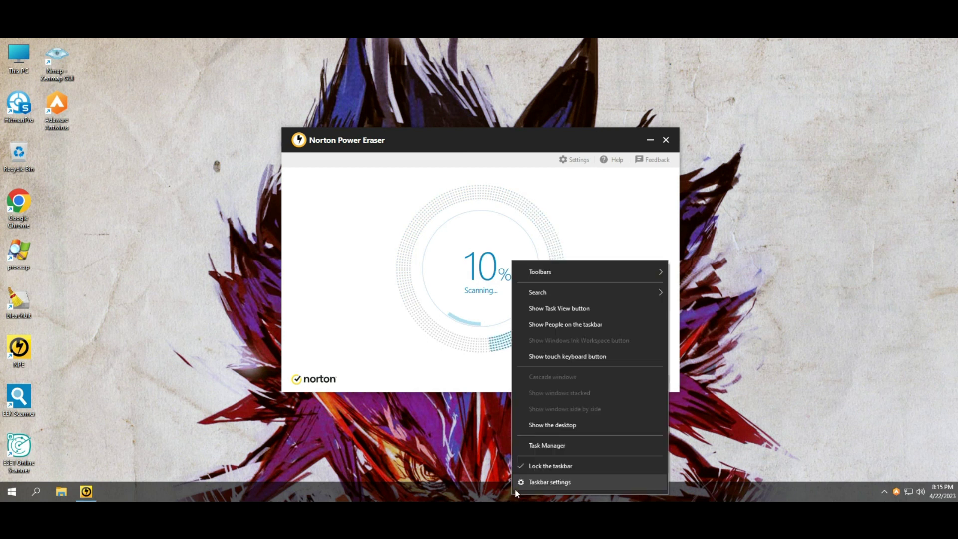
click(522, 482)
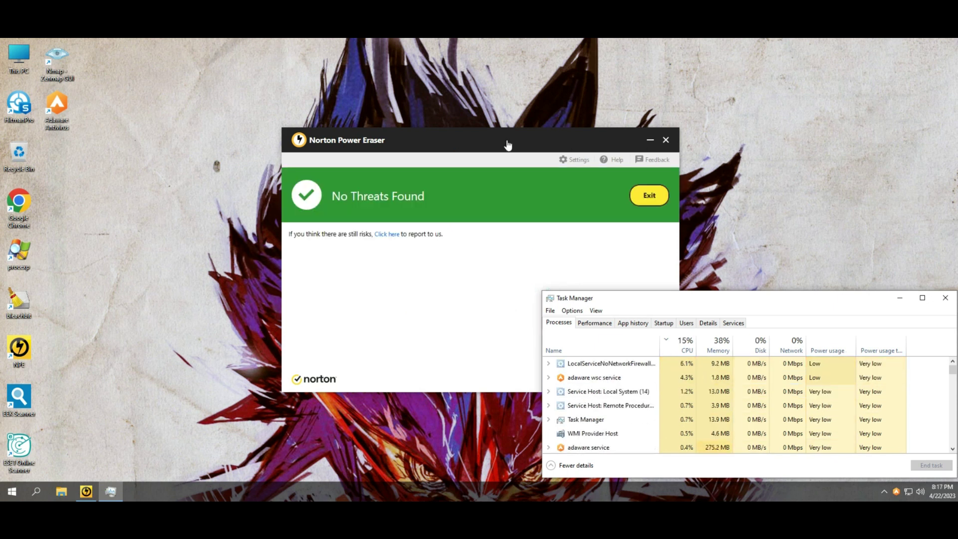
drag(507, 145, 322, 97)
click(474, 156)
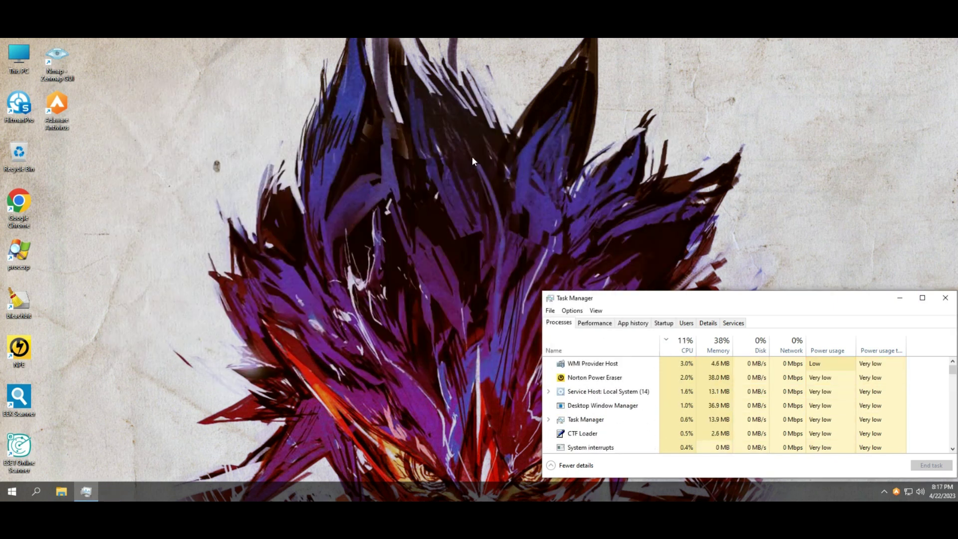
Step: Run a HitmanPro scan, which finds no threats in 1,258,645 objects, and close its results
double_click(21, 119)
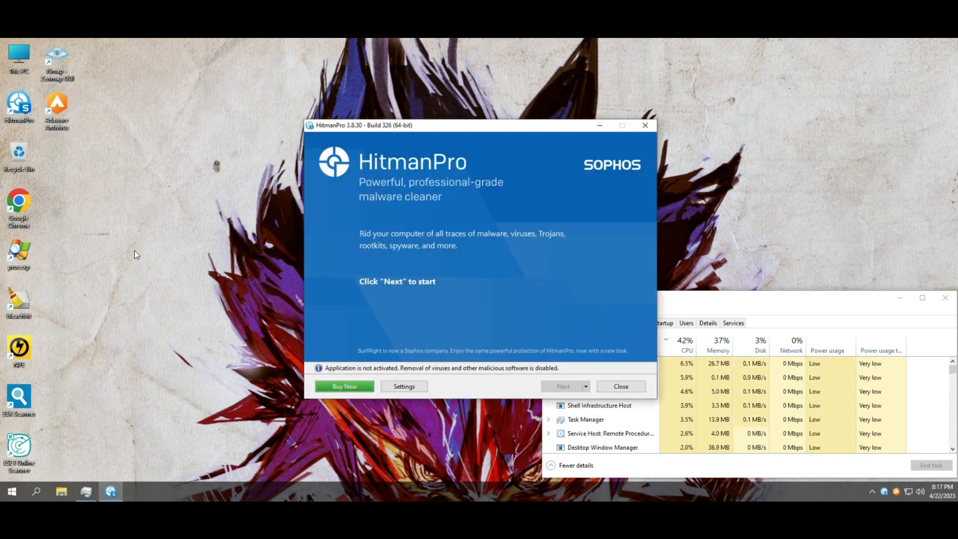
drag(454, 156, 259, 96)
key(Return)
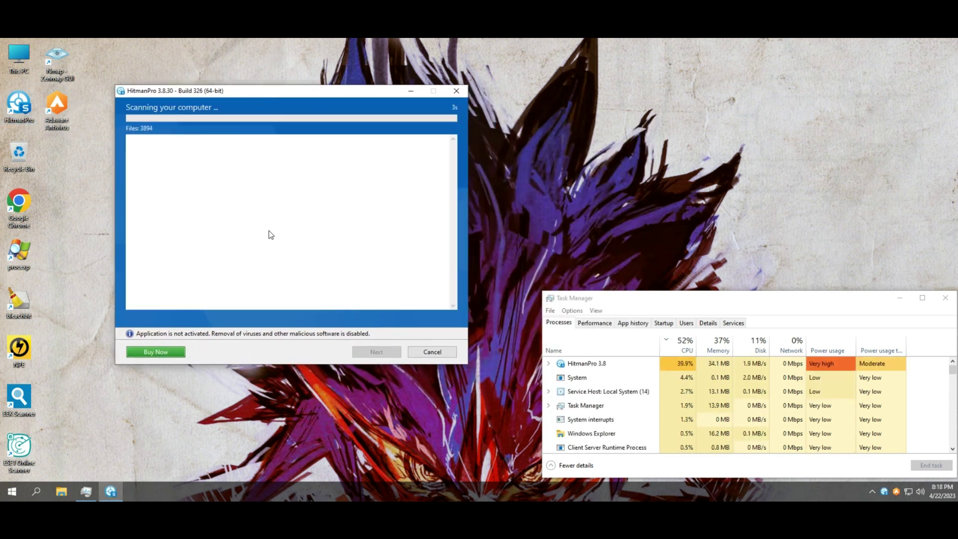
right_click(732, 82)
click(758, 107)
right_click(730, 75)
click(756, 104)
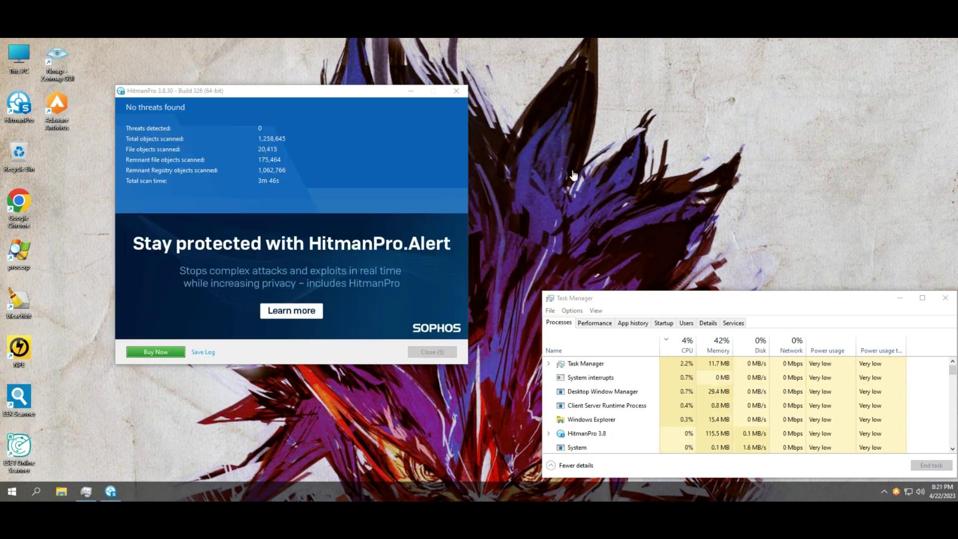
click(264, 95)
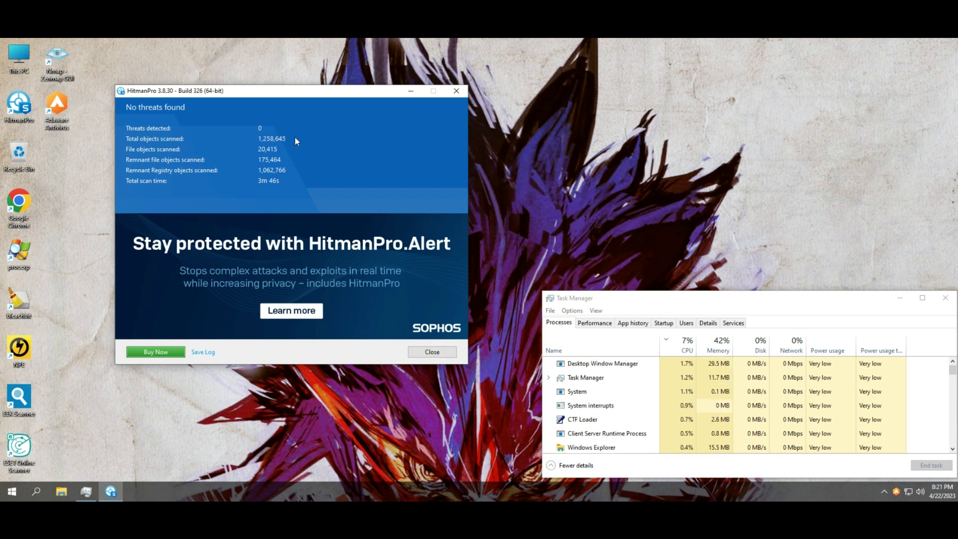
click(418, 352)
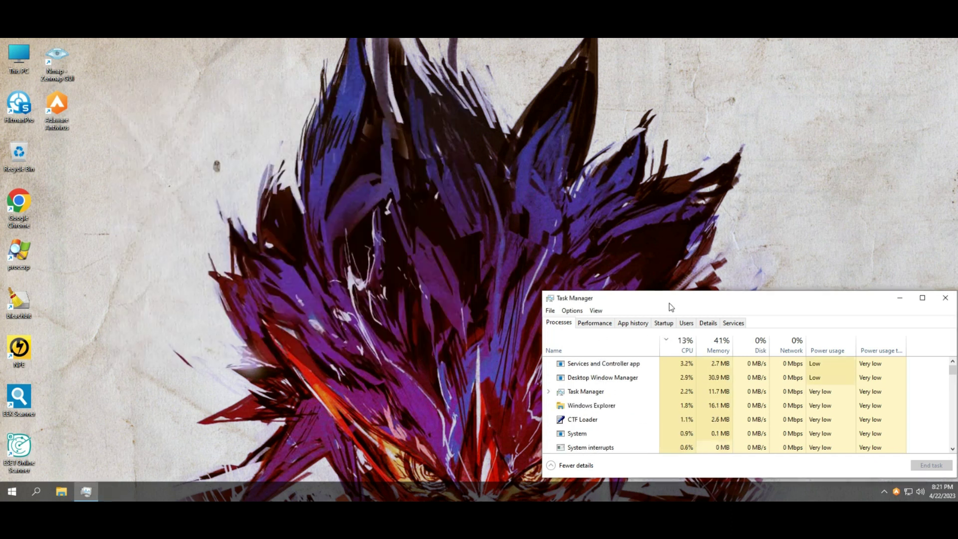
Step: Check Task Manager's Startup programs, then close Task Manager
click(664, 323)
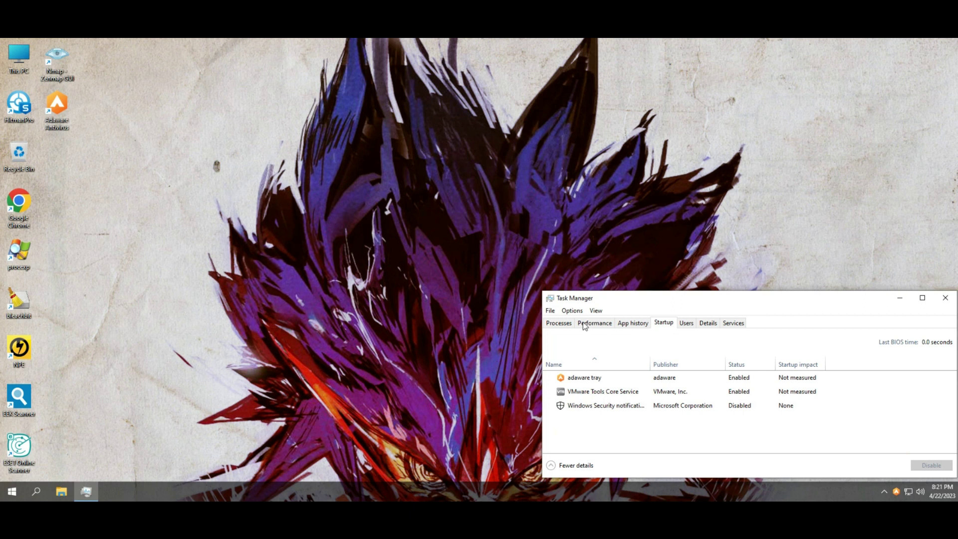
click(558, 323)
click(946, 300)
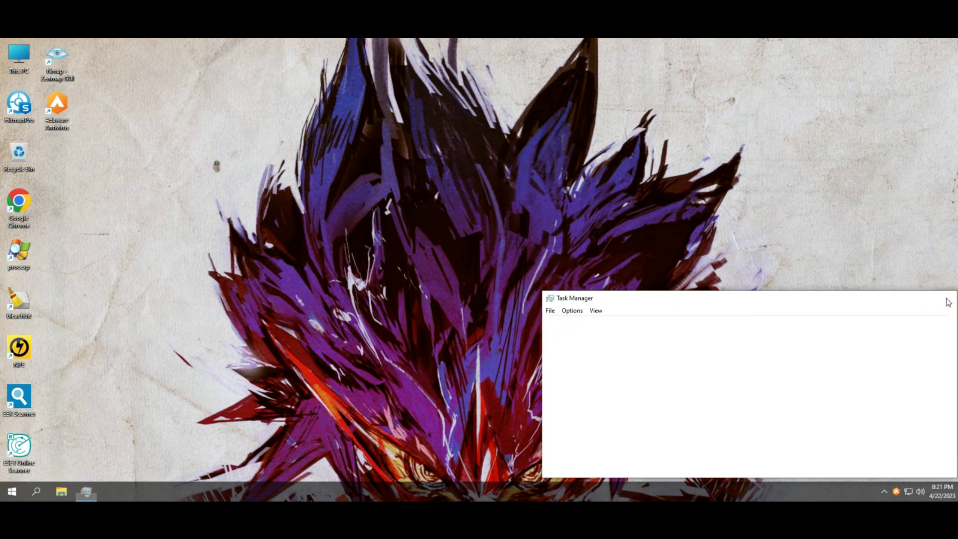